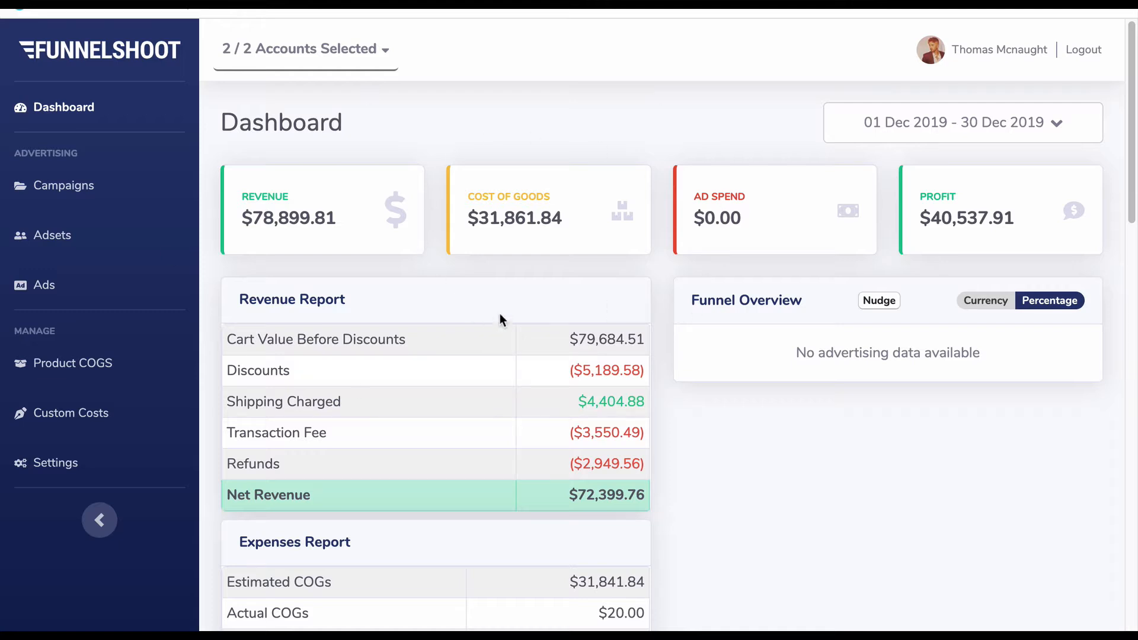
- Go to the Product COGS page and filter the product list by "magic"
left_click(64, 365)
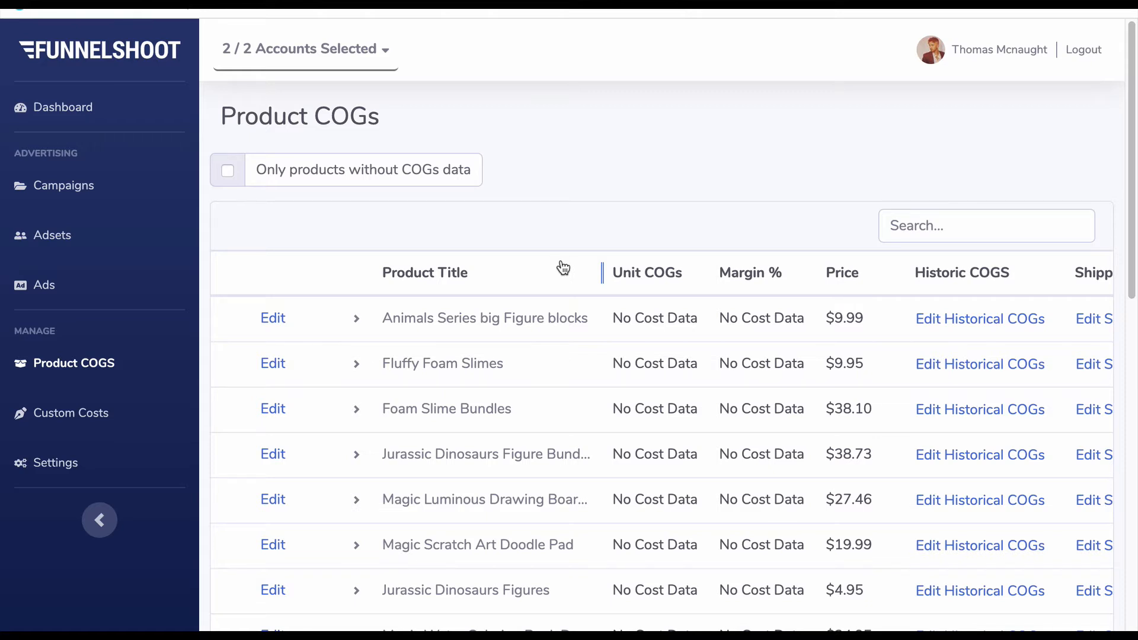
left_click(920, 223)
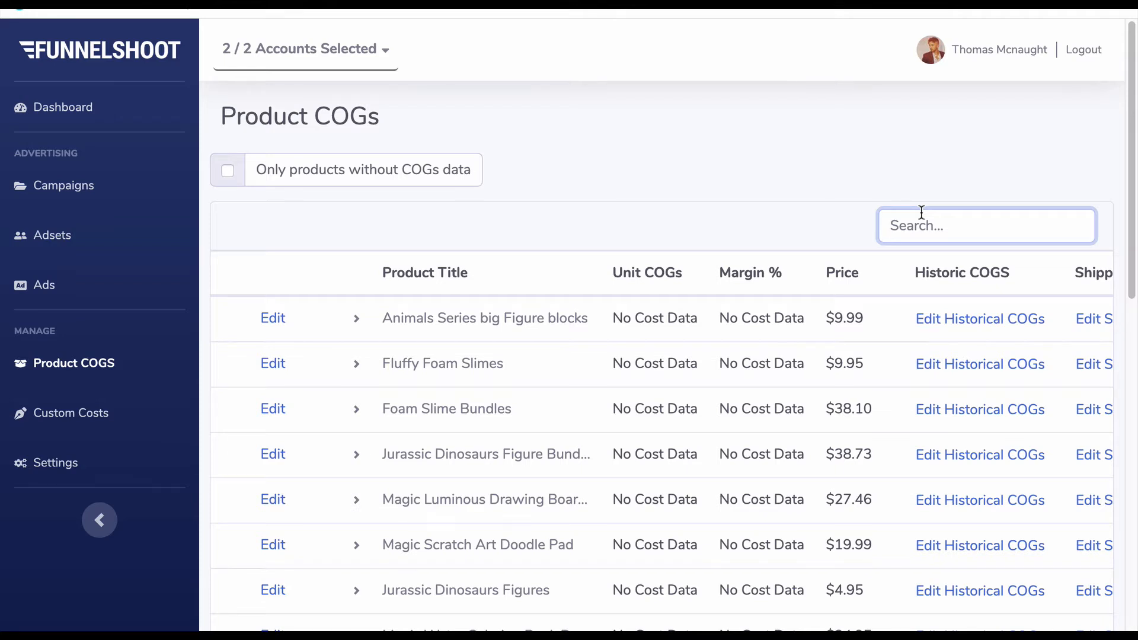
type("magic")
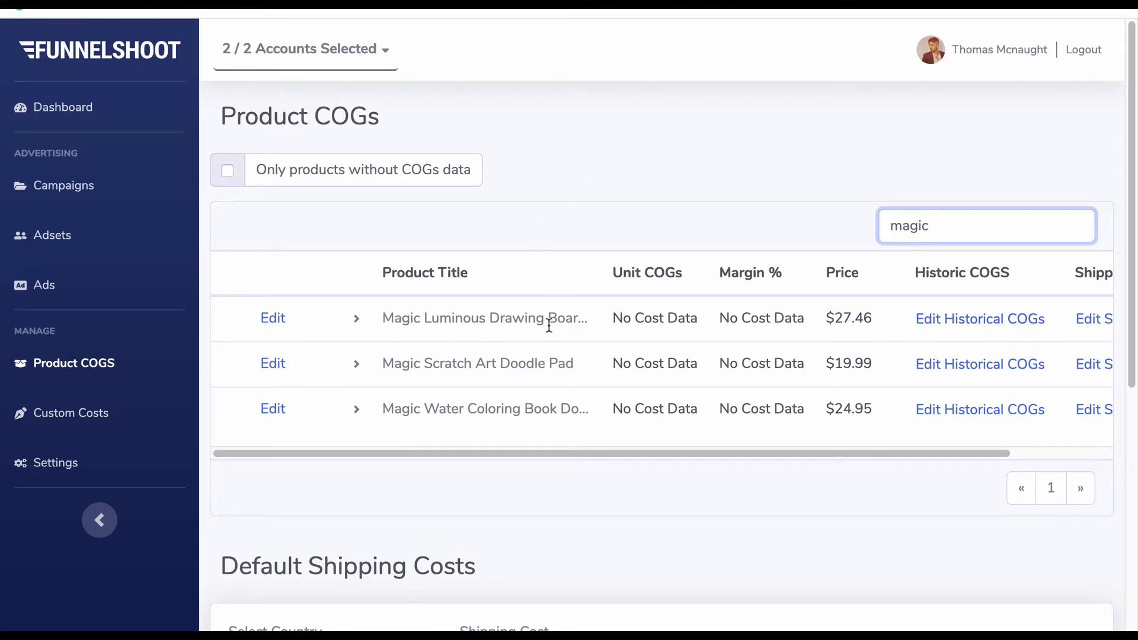
- Look at the variants of the Magic Luminous Drawing Board and collapse them again
left_click(358, 320)
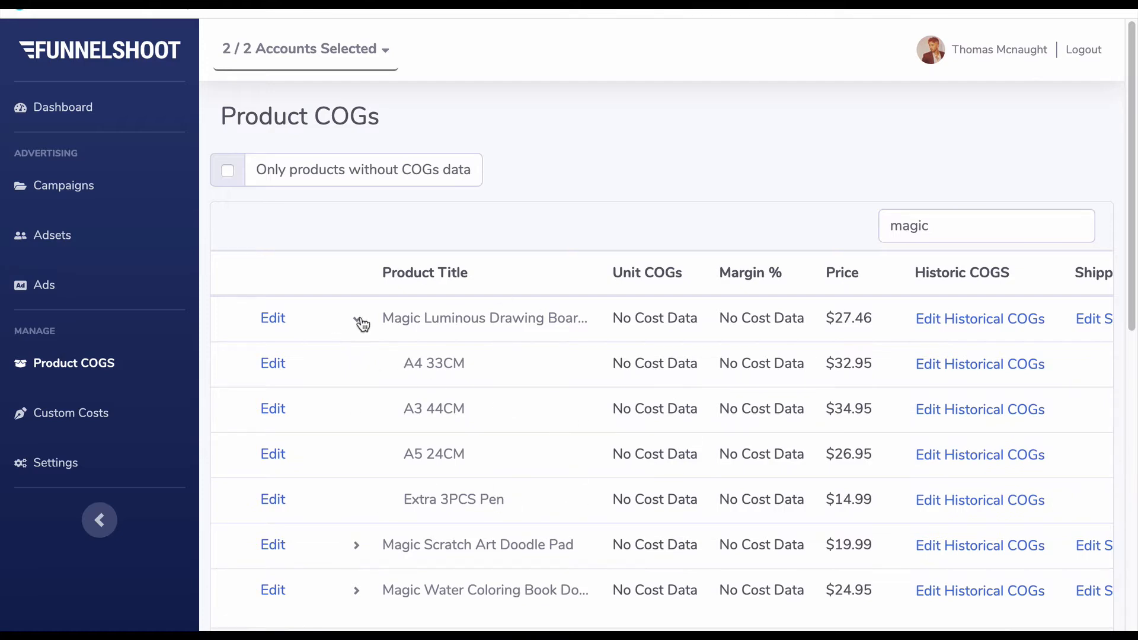
left_click(358, 320)
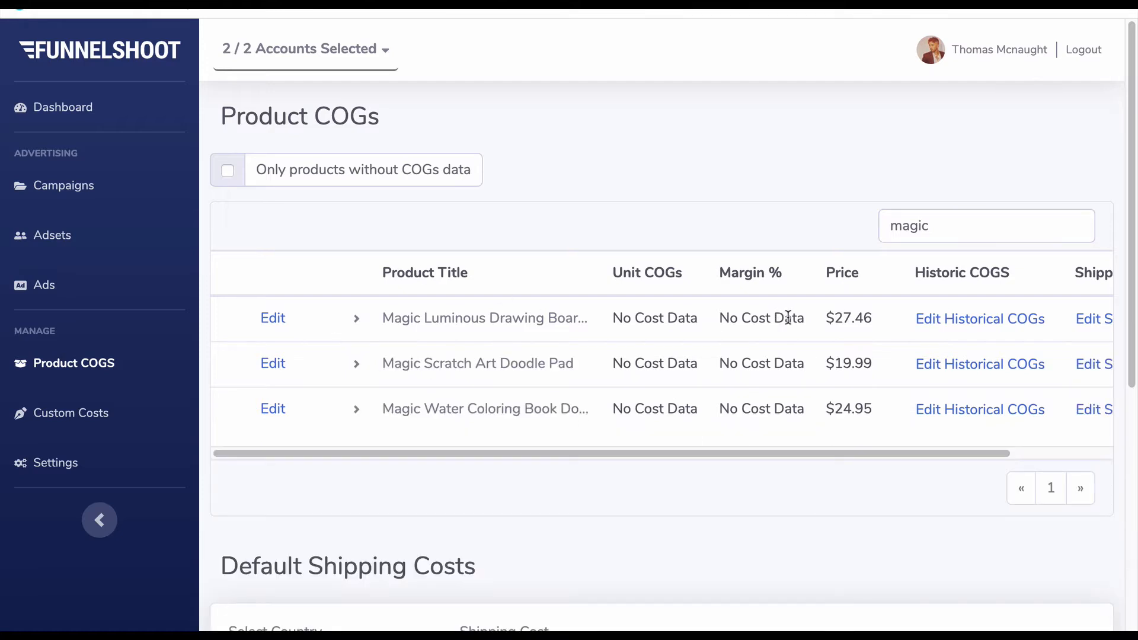
left_click(357, 322)
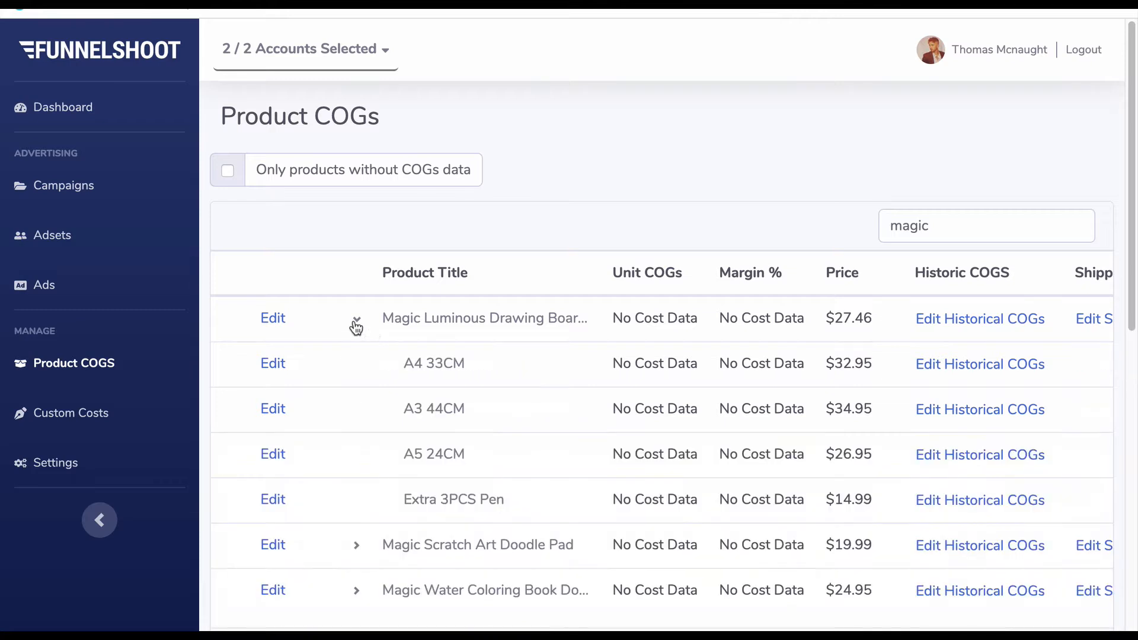
left_click(358, 322)
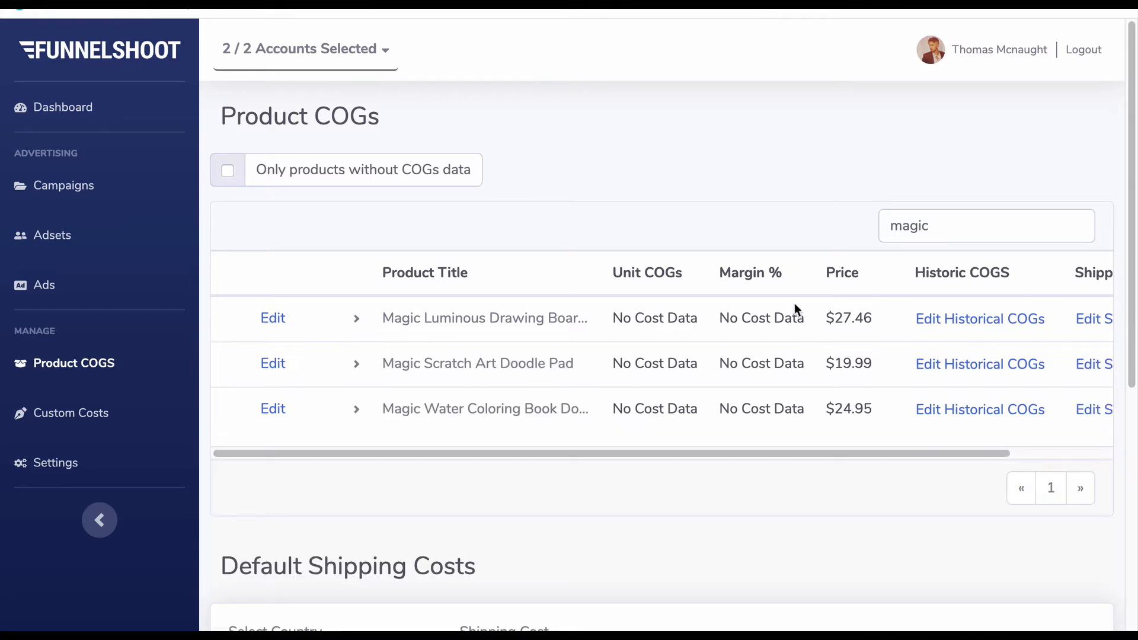
- Set the unit COGs of the Magic Luminous Drawing Board to 10 and save the product
left_click(271, 319)
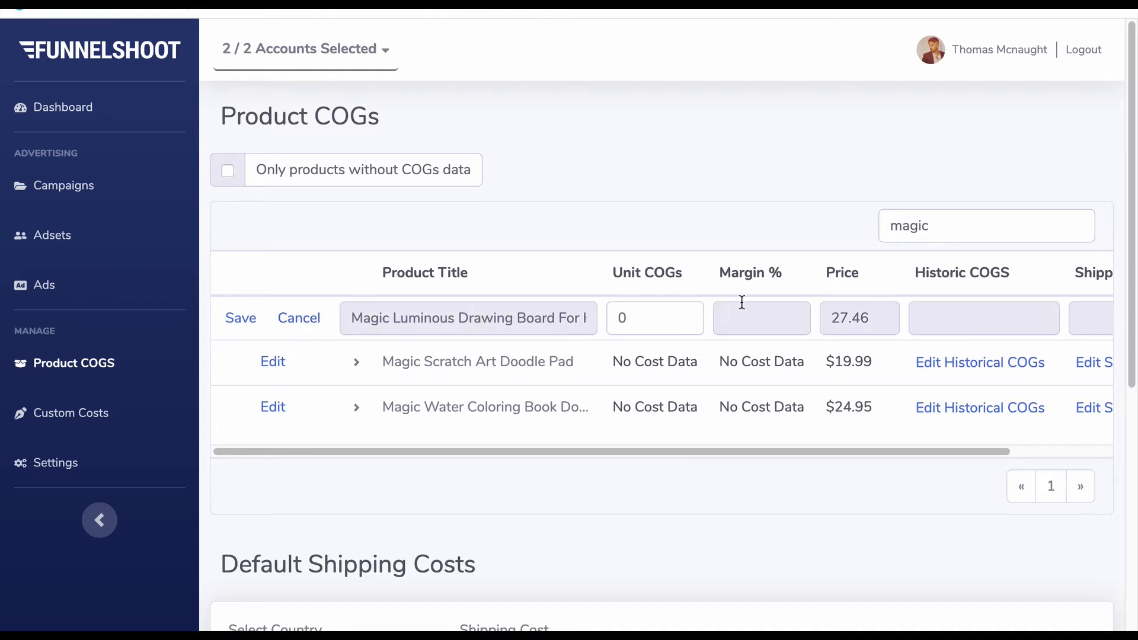
left_click(644, 323)
key("BackSpace")
type("10")
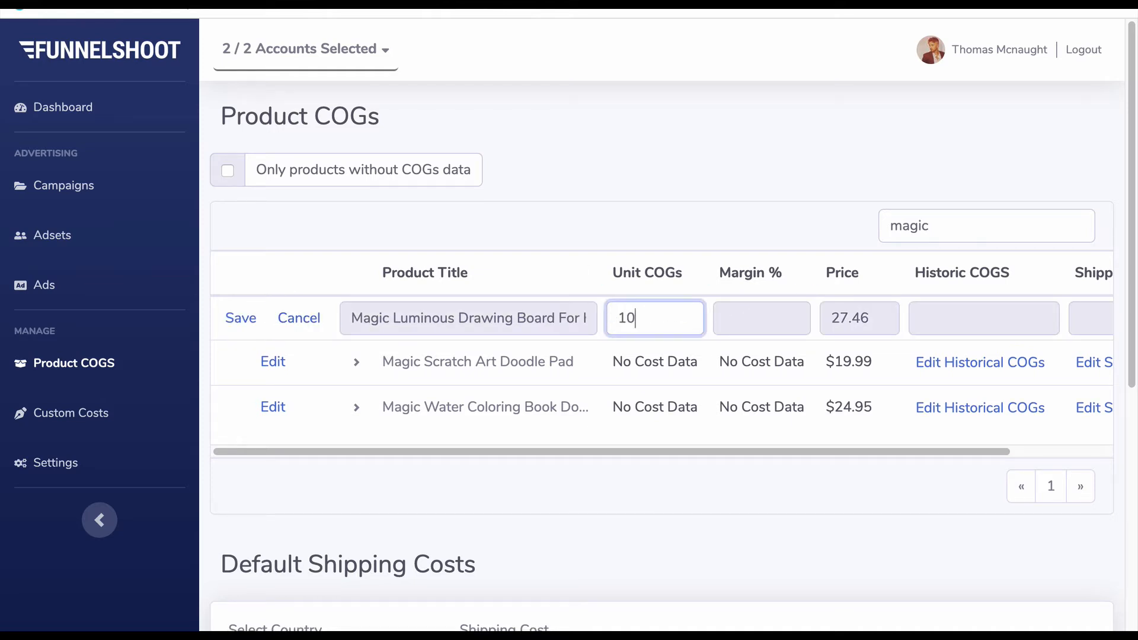
left_click(243, 322)
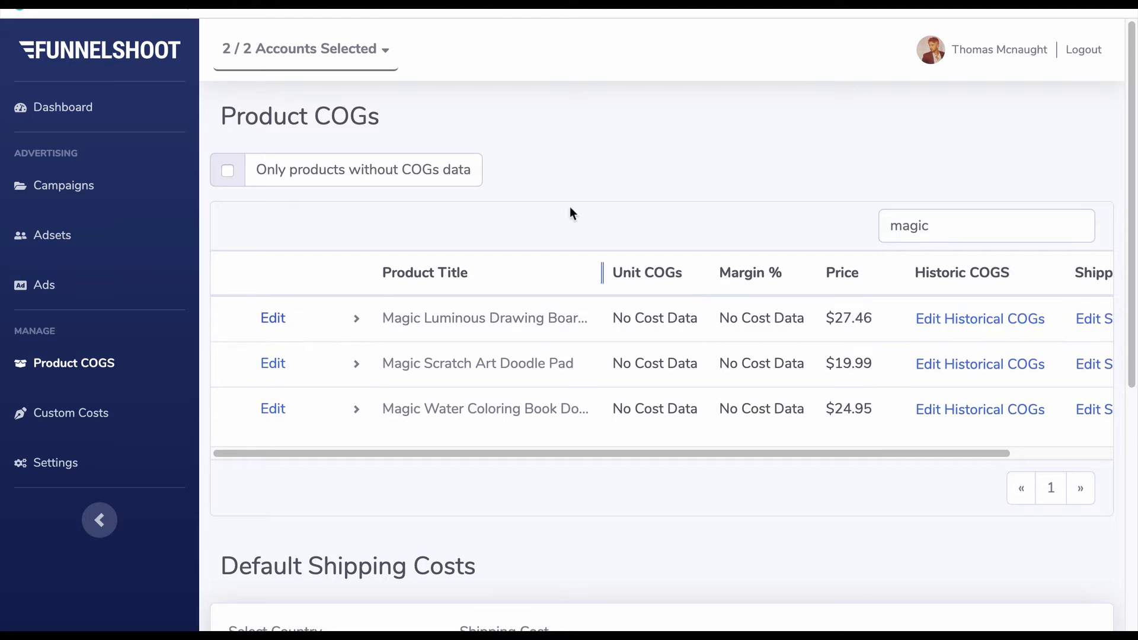
- Set the unit COGs of the drawing board's A4 33CM variant to 15, save it and collapse the variants
left_click(355, 324)
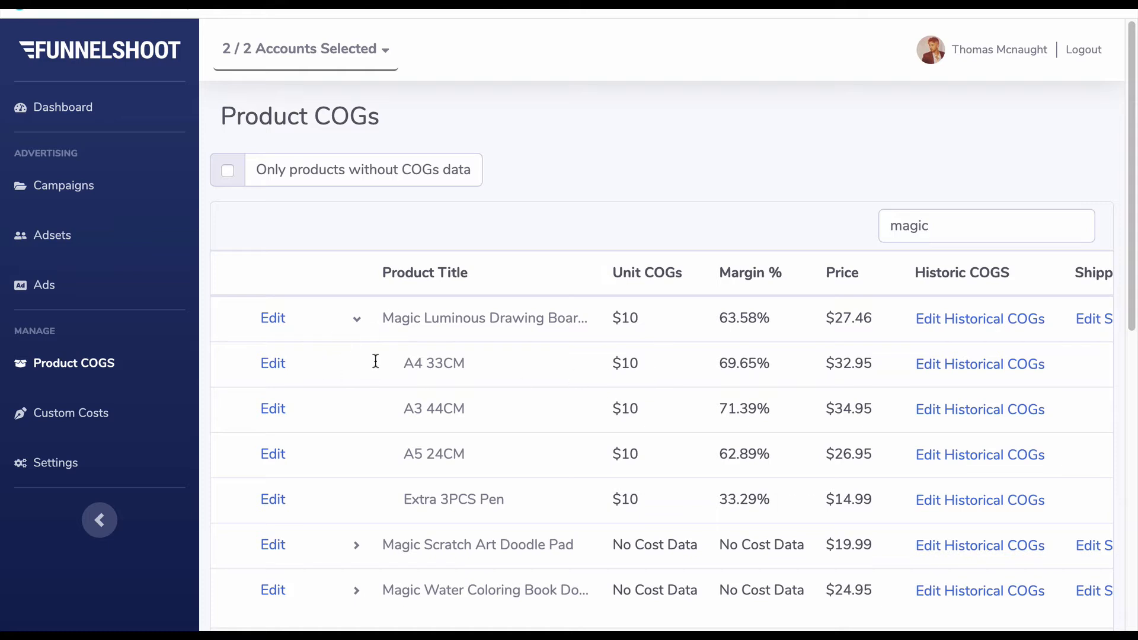
left_click(273, 364)
left_click(652, 364)
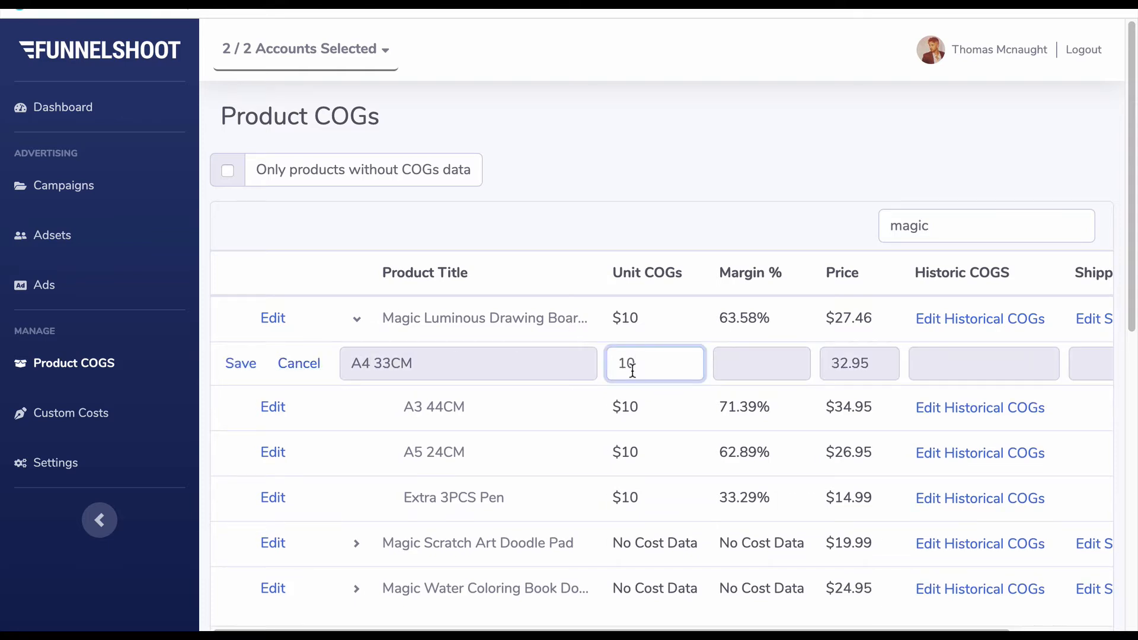
key("BackSpace")
type("5")
left_click(241, 364)
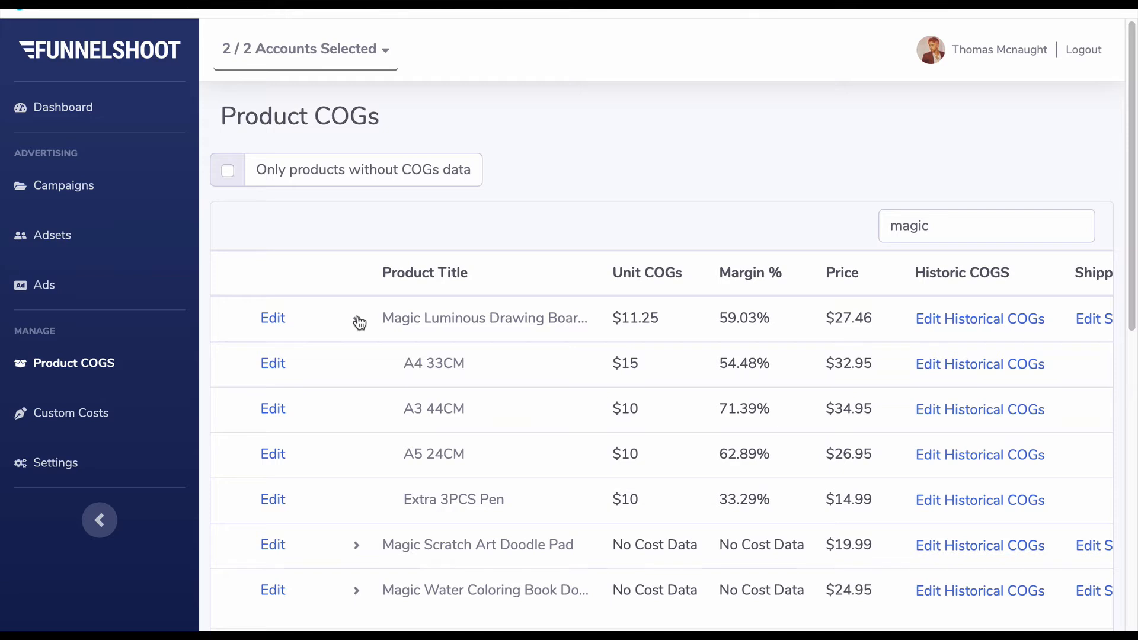
left_click(358, 320)
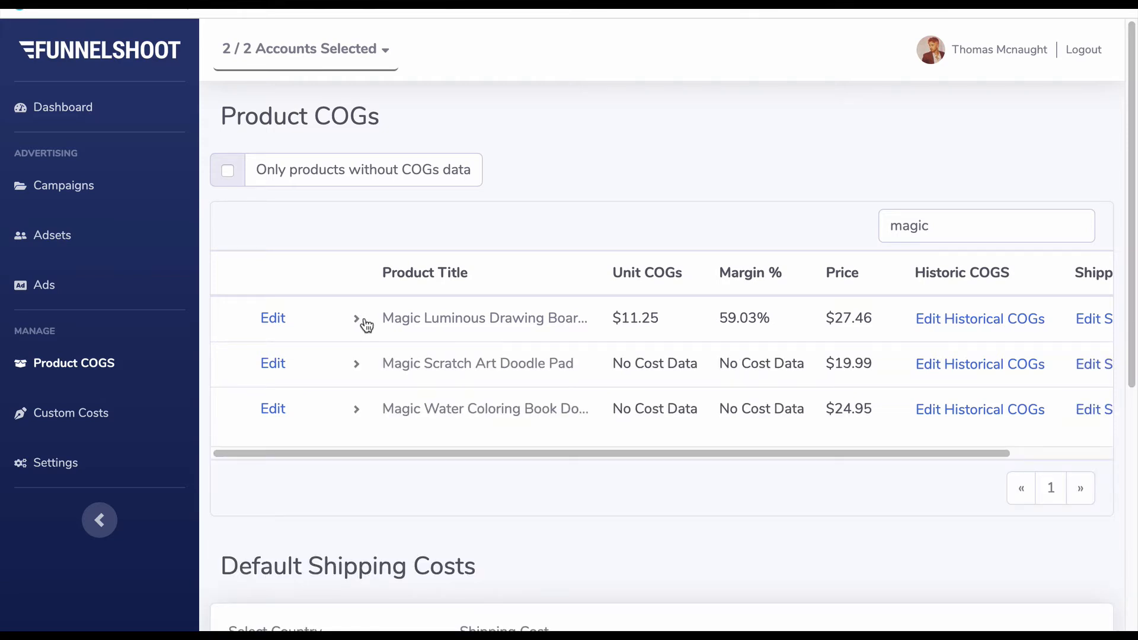
- View the historical COGs settings of the Magic Luminous Drawing Board and close them without adding an entry
left_click(986, 329)
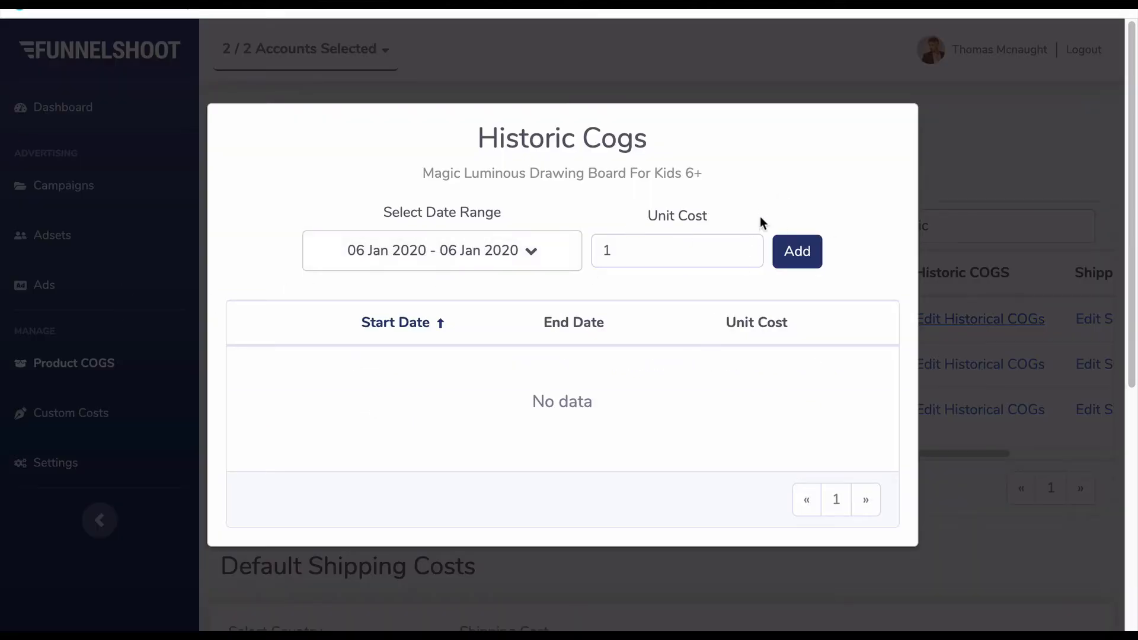
left_click(708, 255)
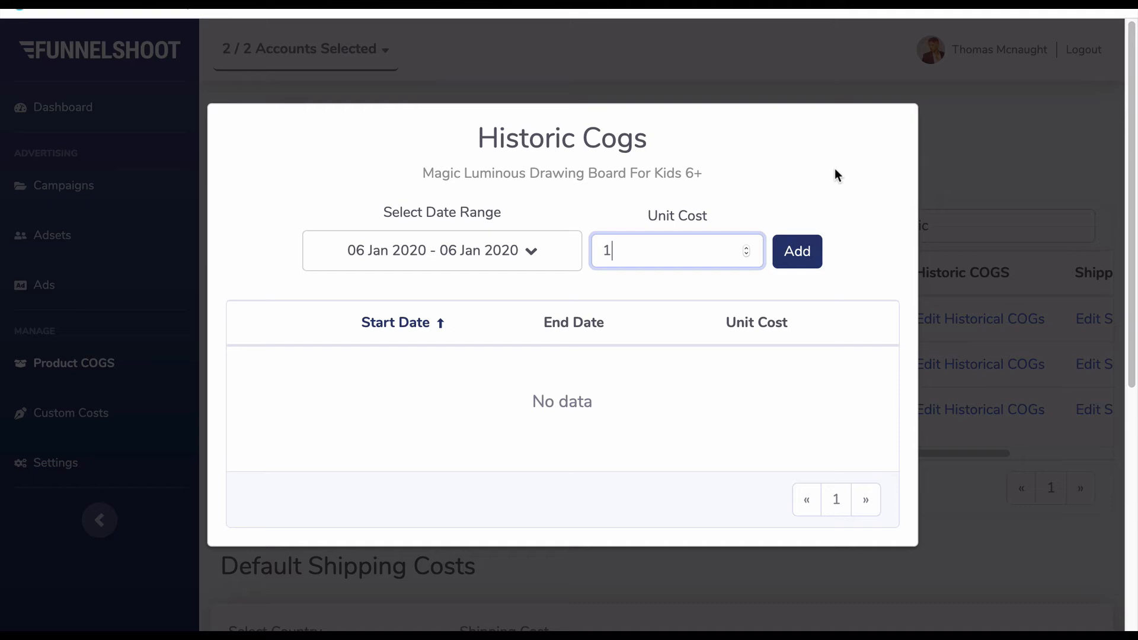
left_click(1054, 211)
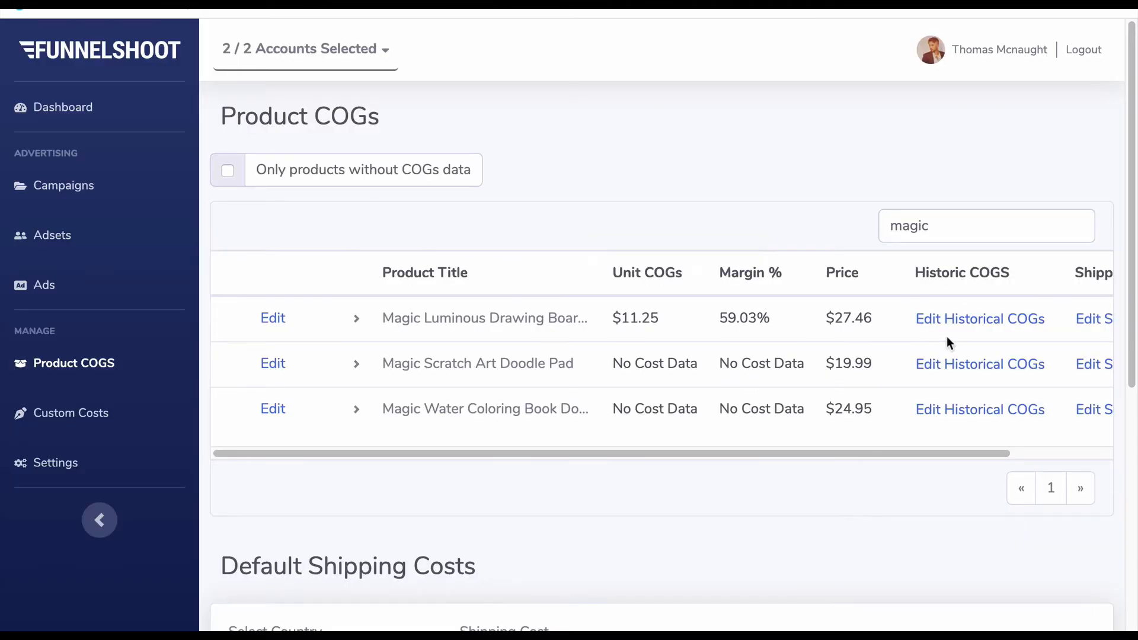
- Check the shipping costs column for the Magic Luminous Drawing Board and its variants
scroll(947, 336, "right", 4)
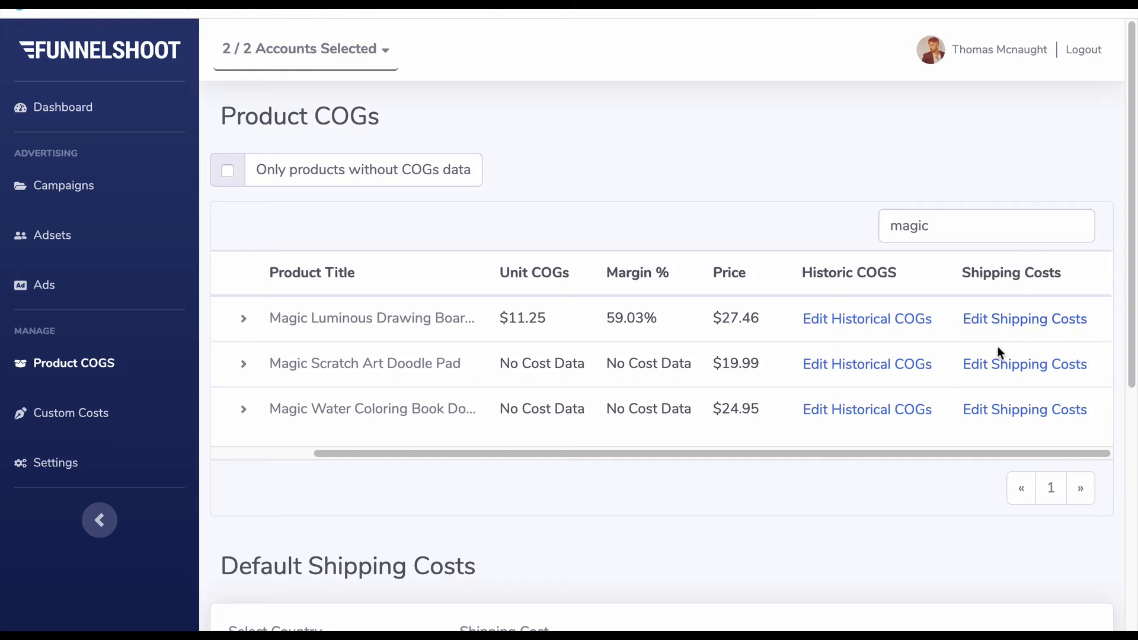
scroll(322, 338, "left", 2)
left_click(304, 319)
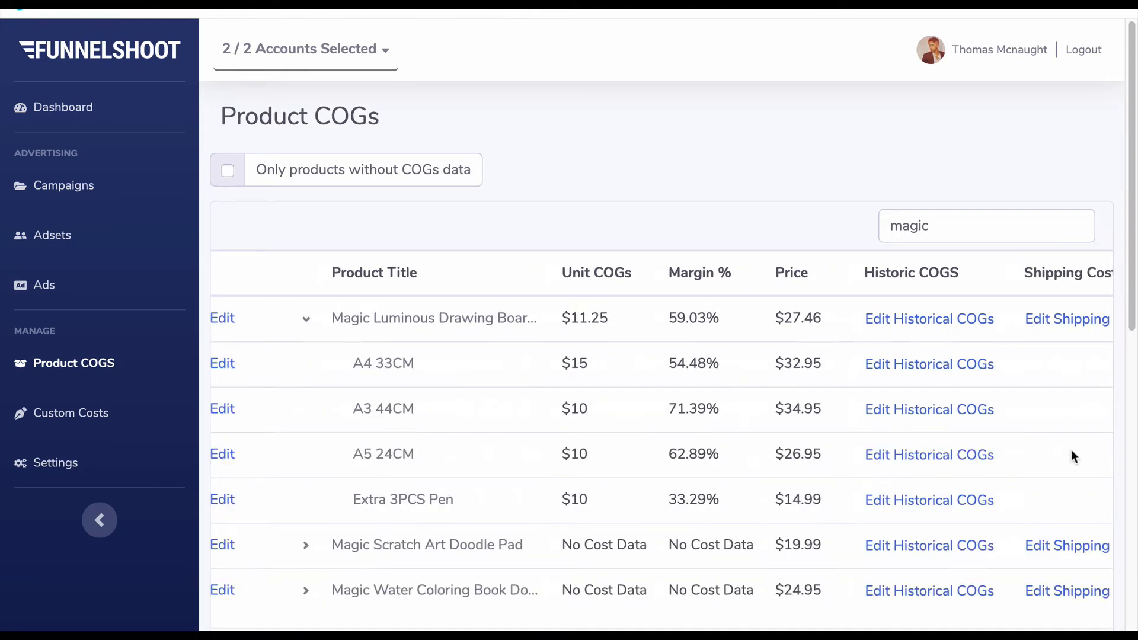
scroll(966, 381, "right", 1)
scroll(328, 340, "left", 2)
left_click(356, 319)
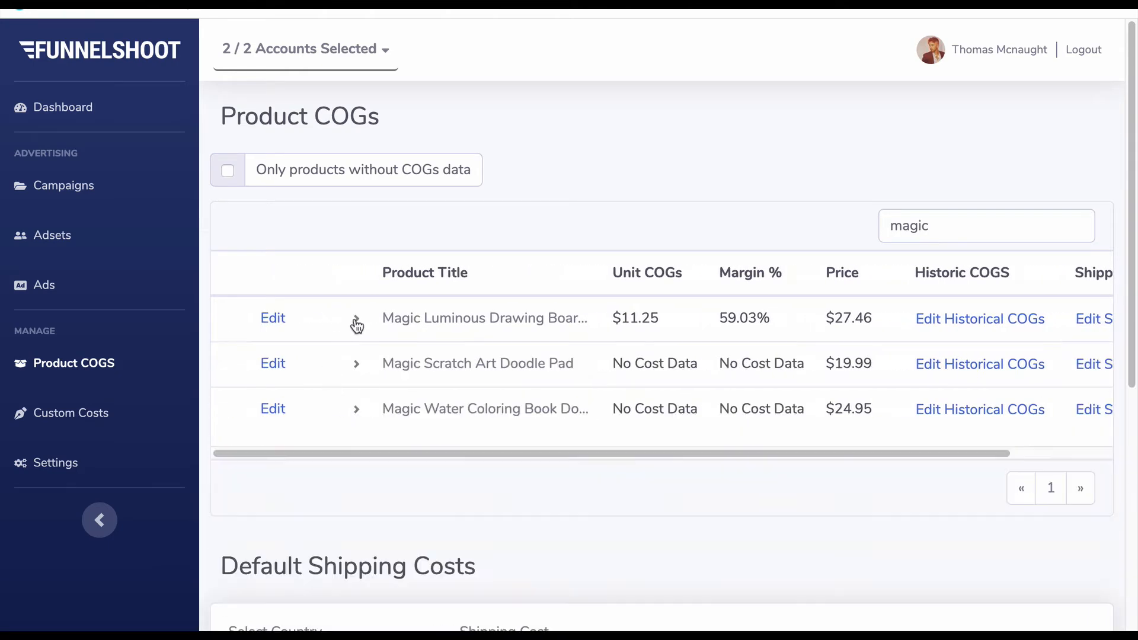
- Open the shipping costs of the Magic Luminous Drawing Board and choose United States as the country
scroll(1087, 294, "right", 2)
left_click(1034, 324)
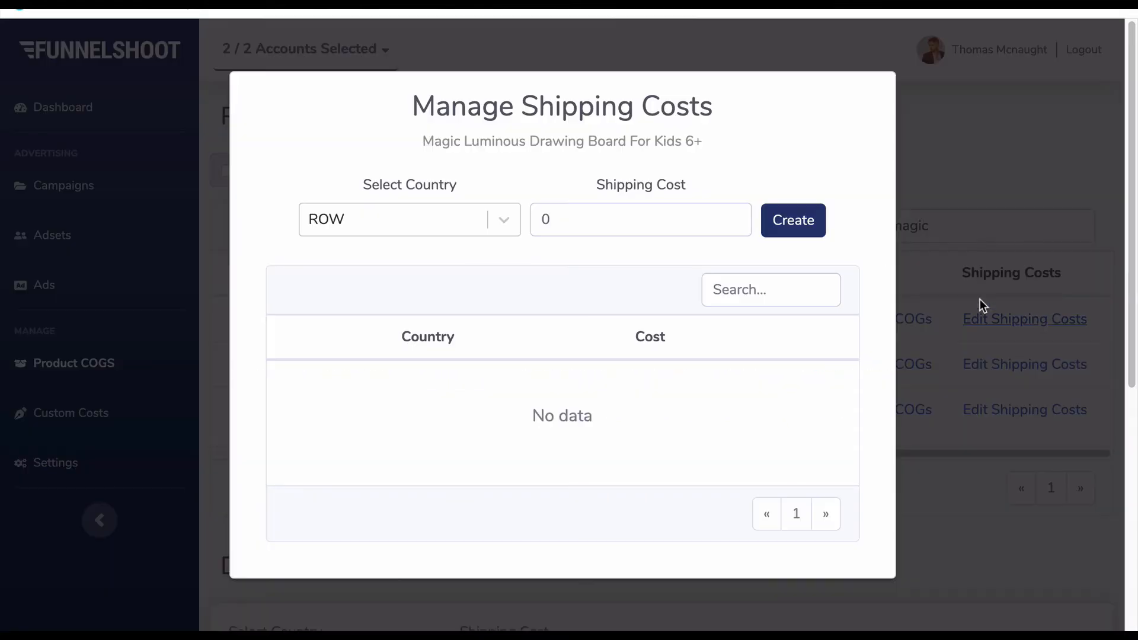
left_click(492, 224)
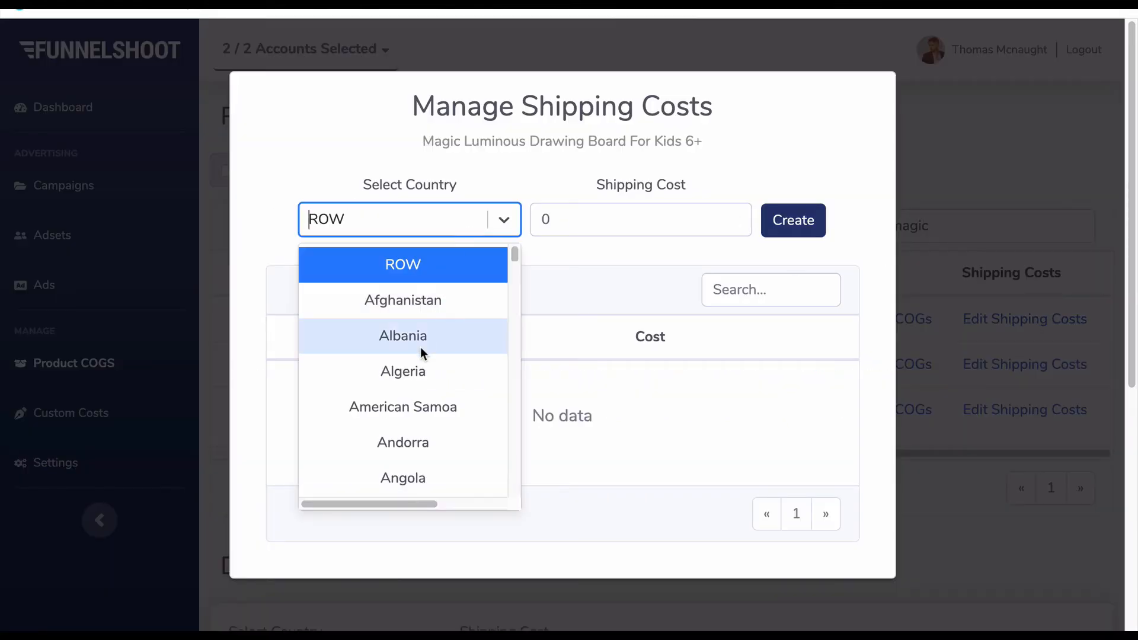
left_click(422, 366)
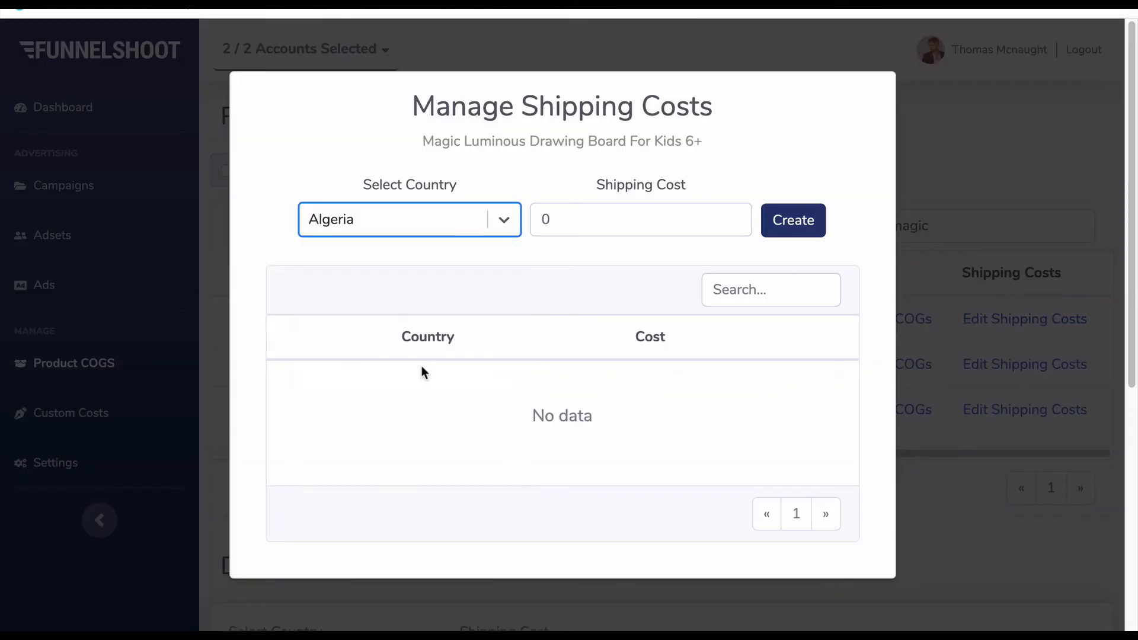
left_click(354, 234)
scroll(445, 453, "down", 8)
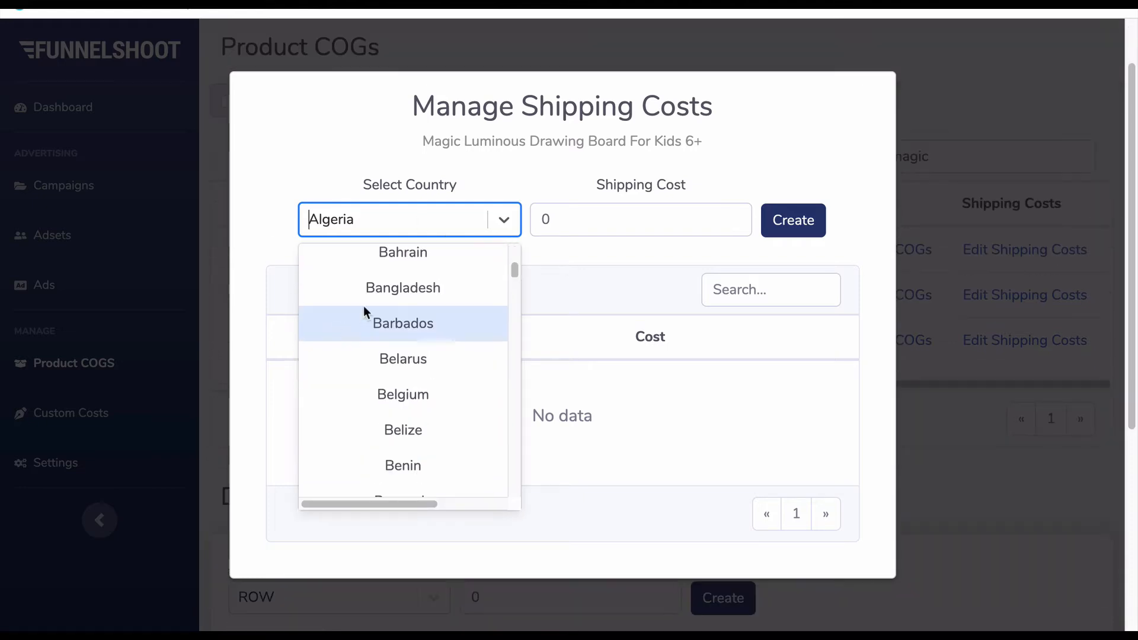
left_click(397, 223)
left_click(397, 223)
type("un")
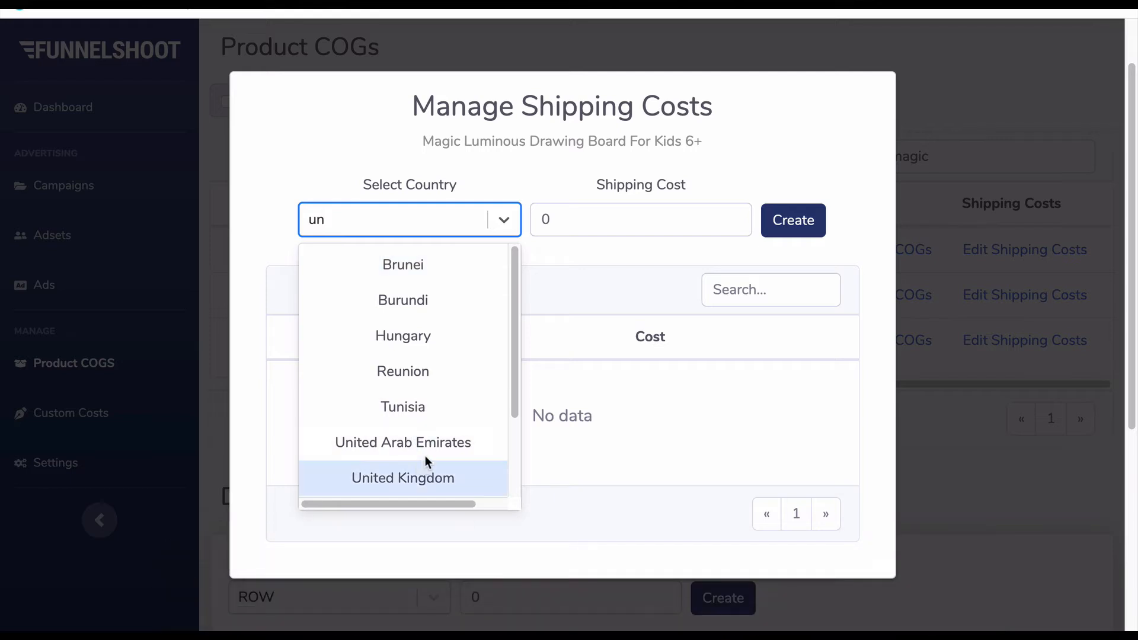
scroll(425, 455, "down", 1)
left_click(452, 459)
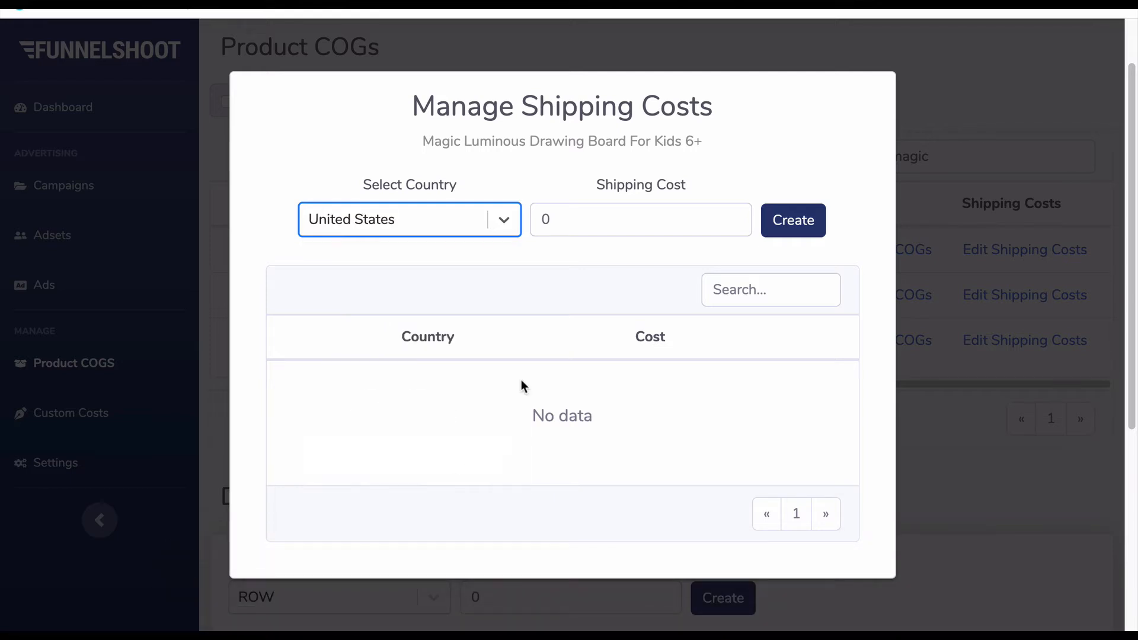
- Create the United States shipping cost entry at 5.99 and close the product's shipping costs
left_click(604, 217)
key("BackSpace")
type("5.99")
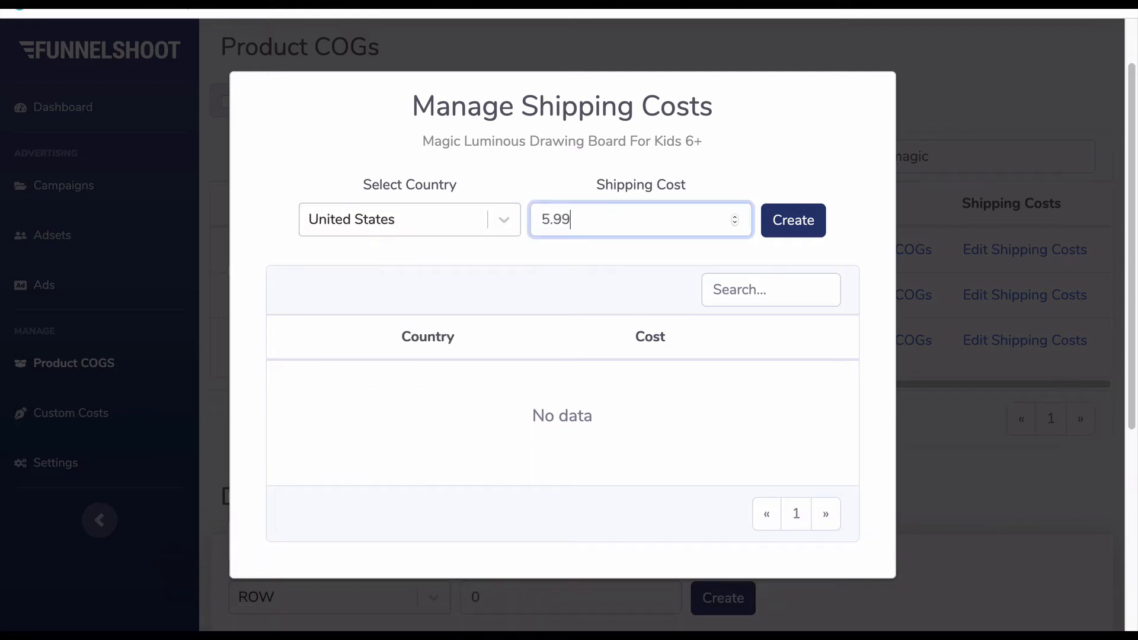
left_click(803, 230)
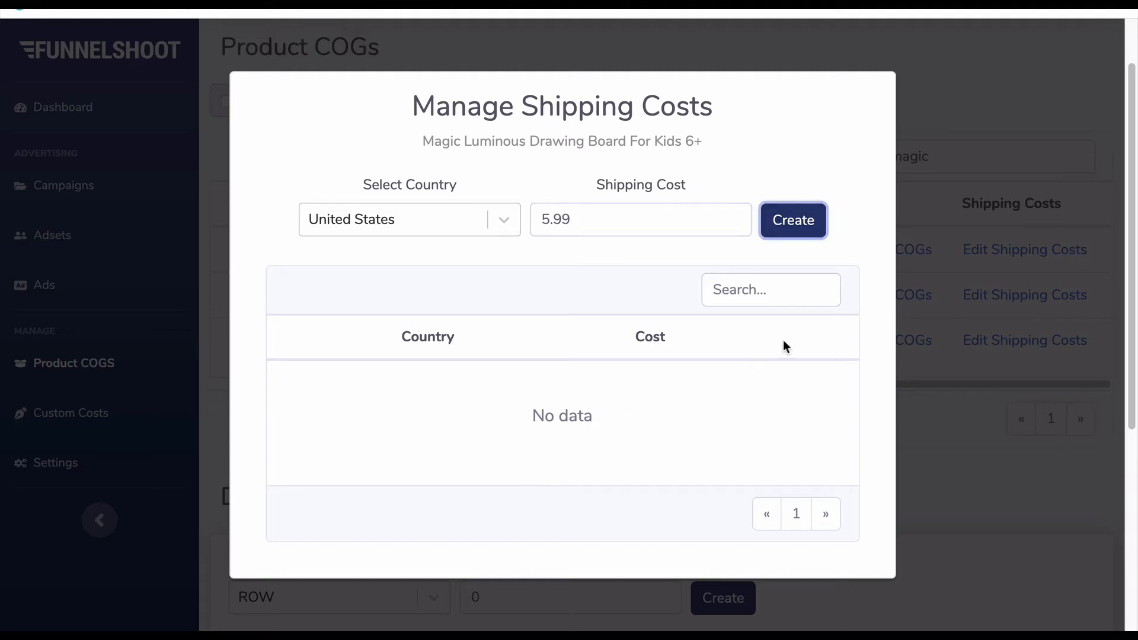
left_click(793, 220)
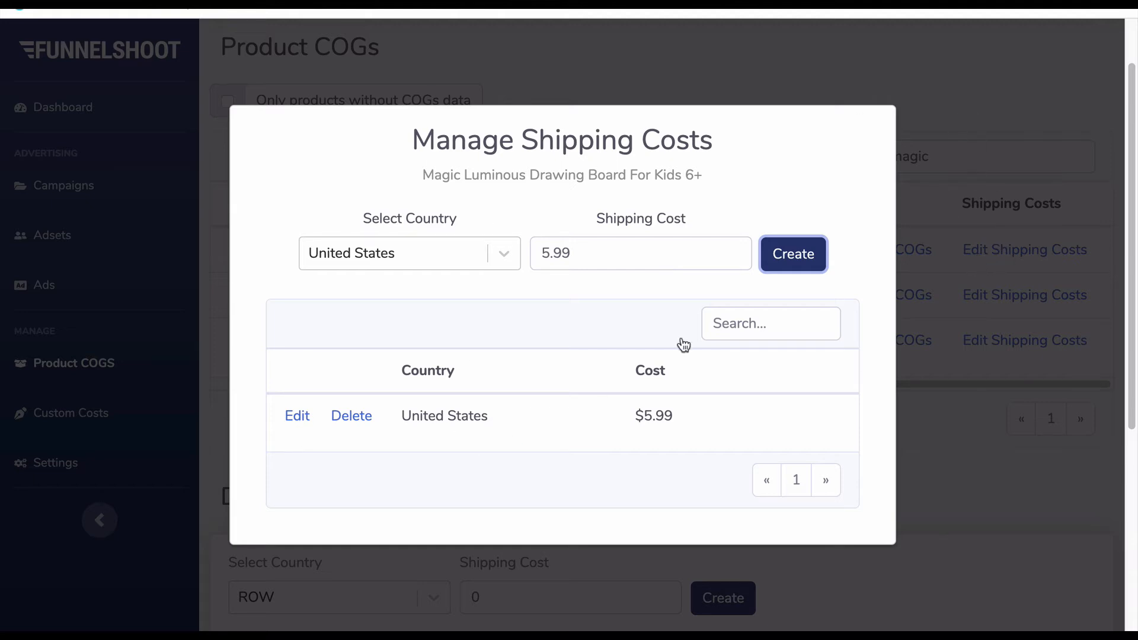
left_click(959, 118)
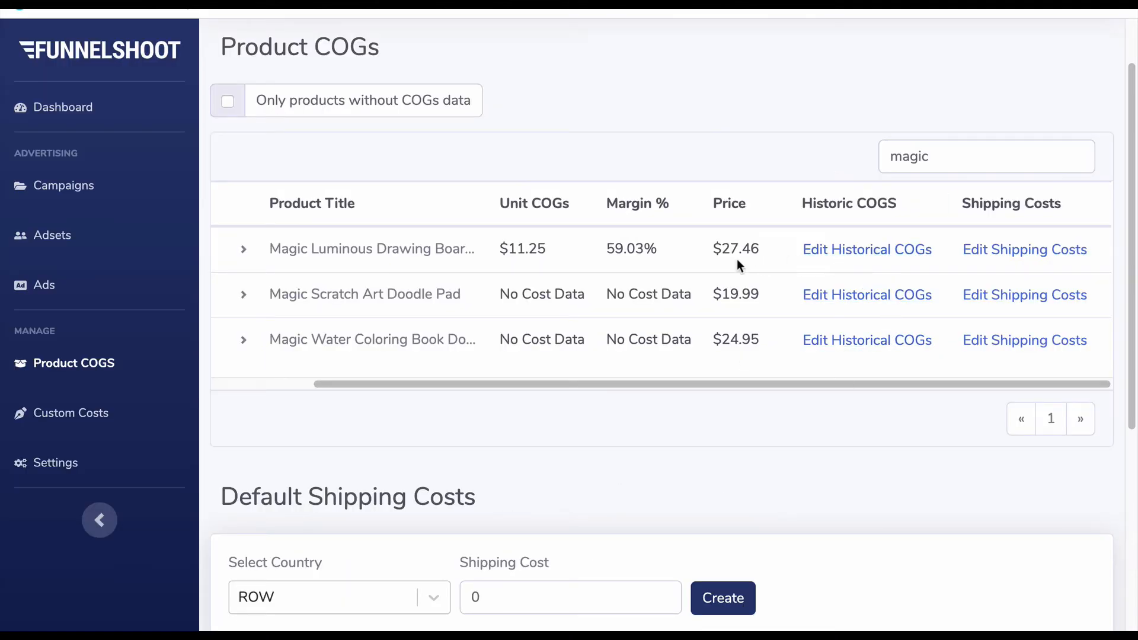
- Examine the Default Shipping Costs section alongside the shipping costs of the individual products
scroll(738, 264, "down", 3)
scroll(738, 264, "down", 1)
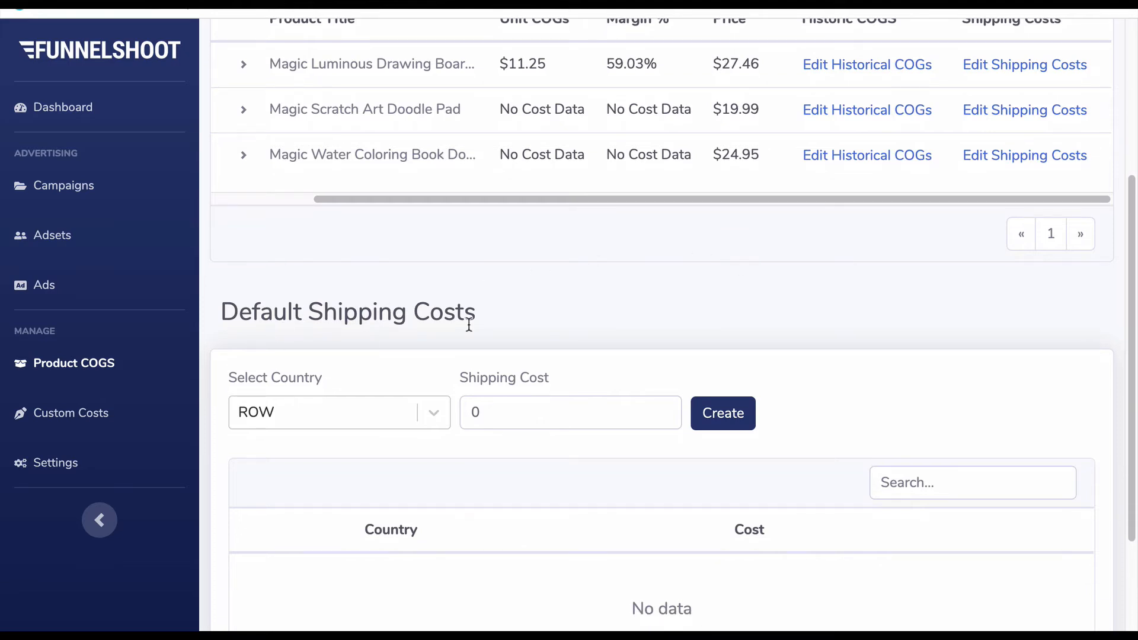
scroll(478, 332, "up", 1)
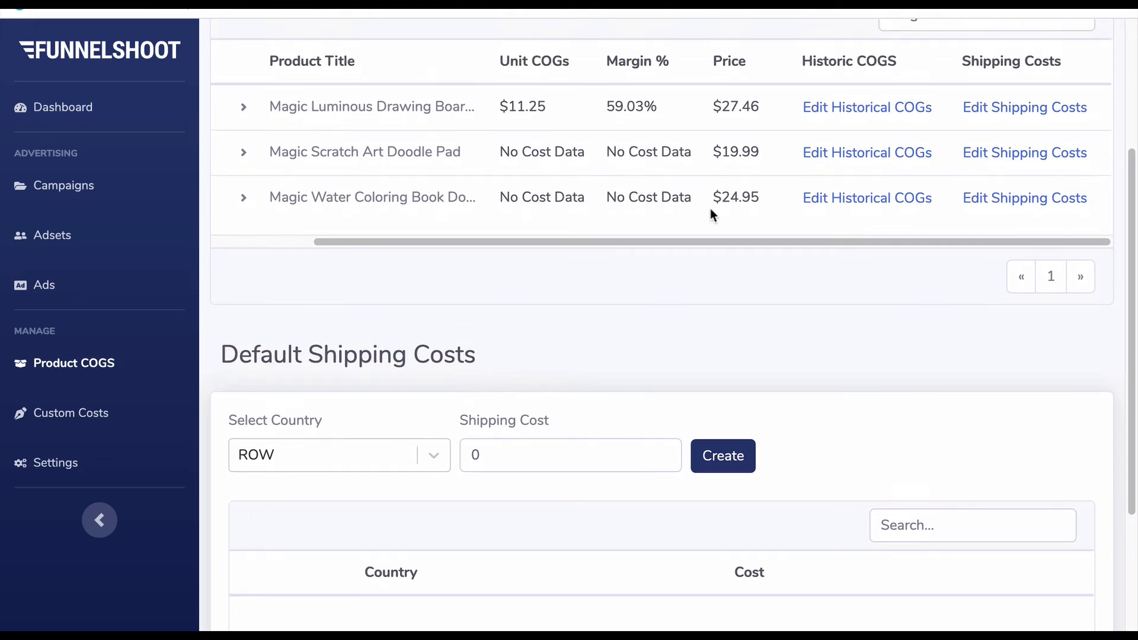
scroll(359, 428, "down", 1)
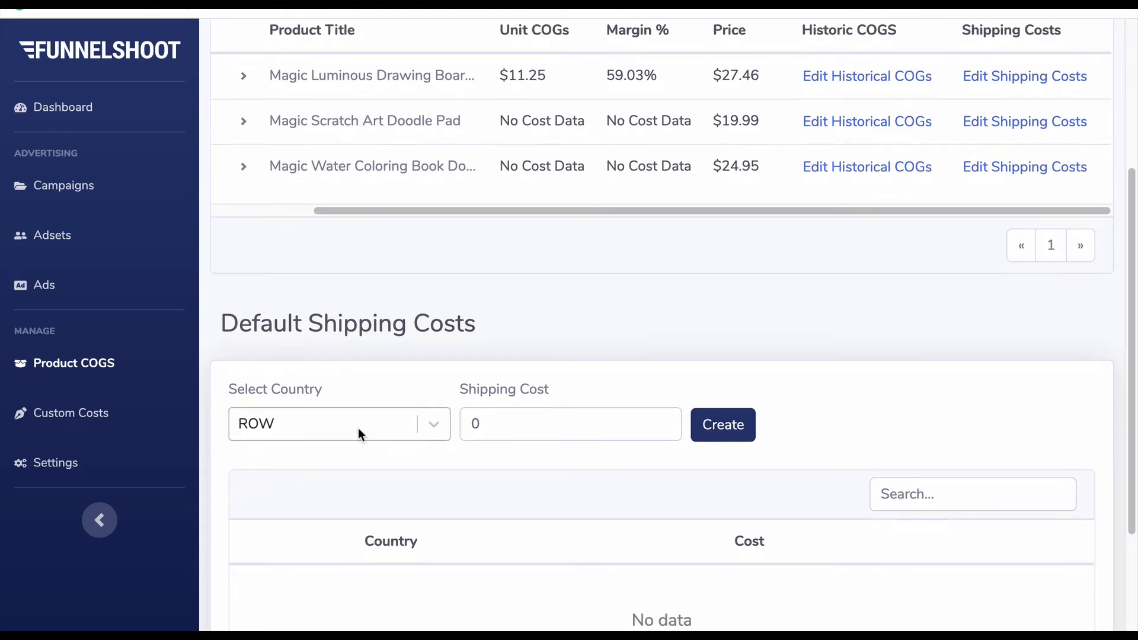
scroll(358, 428, "up", 1)
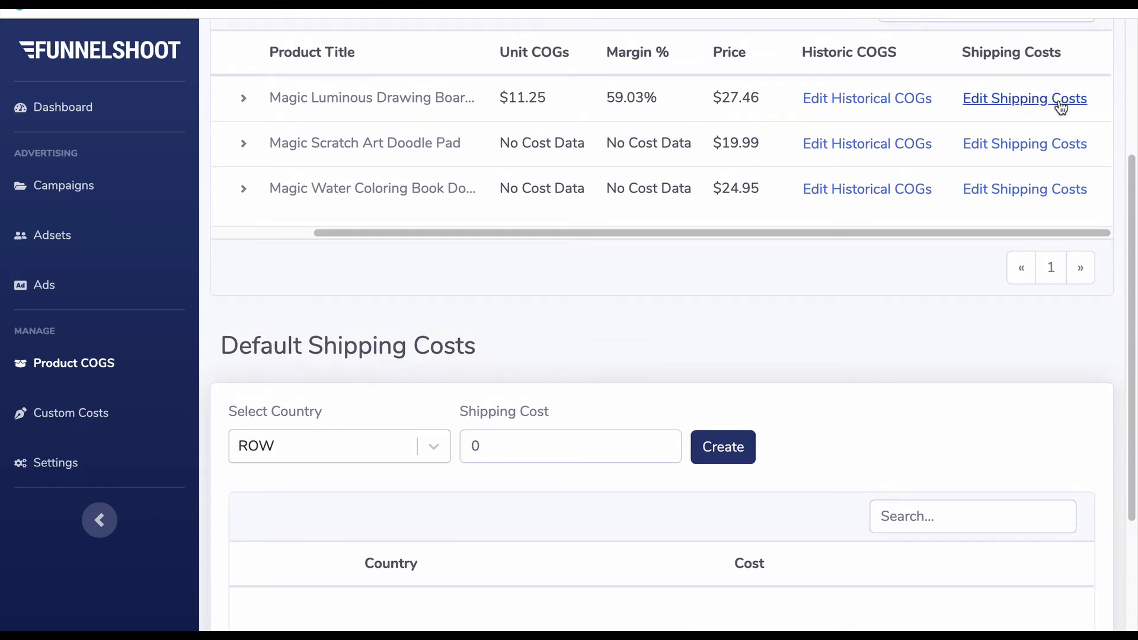
scroll(1067, 108, "up", 1)
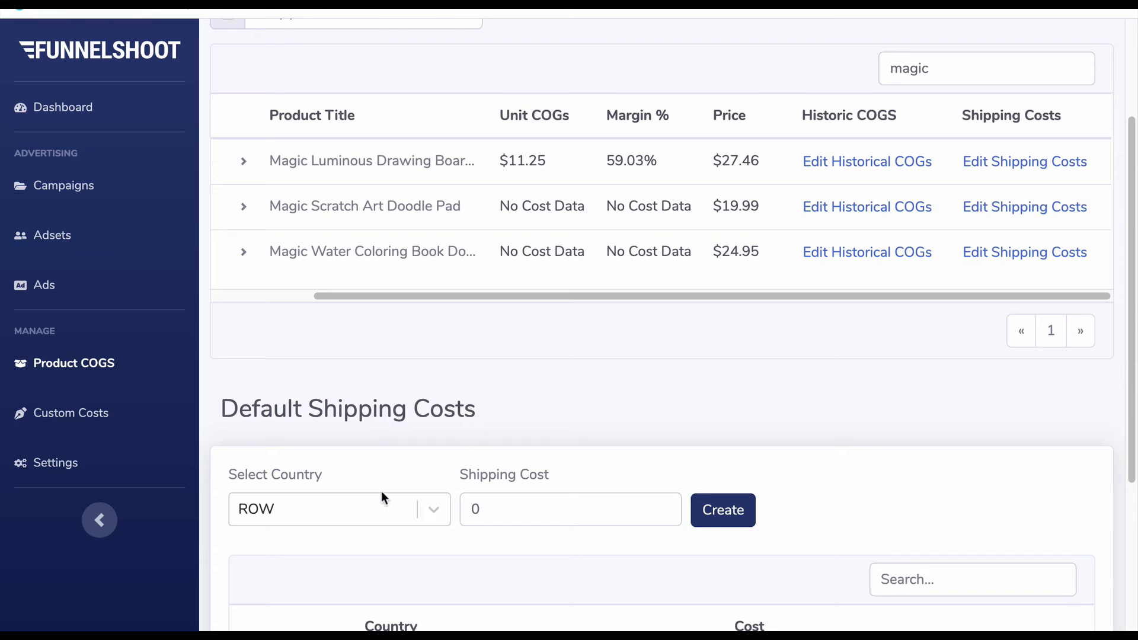
- Create a default shipping cost entry for United States with a cost of 5.99
left_click(524, 511)
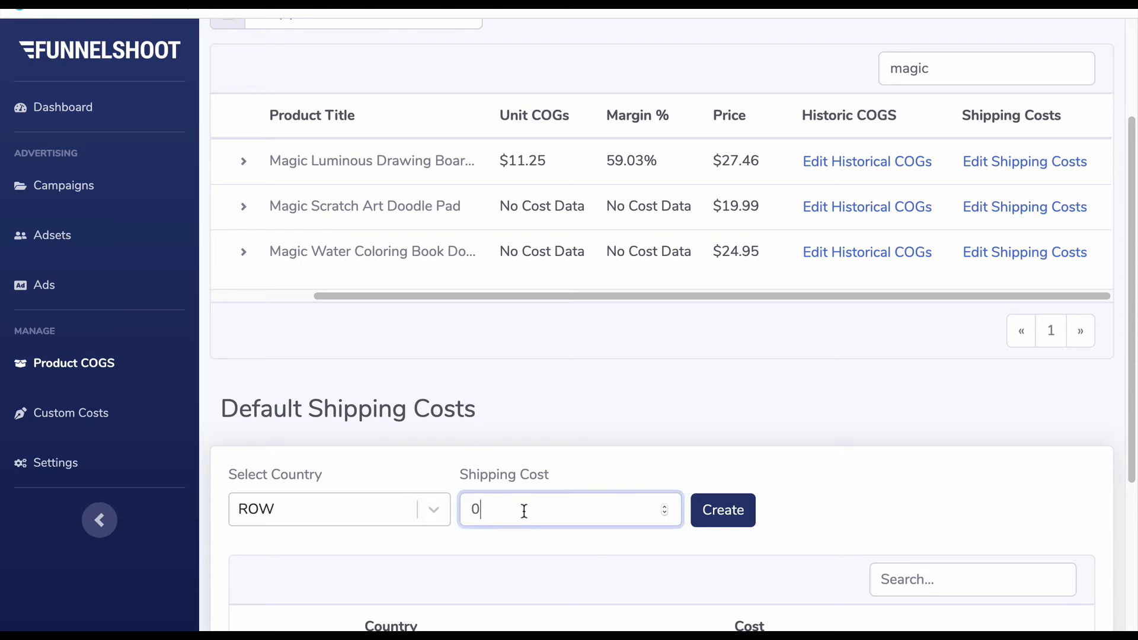
left_click(357, 510)
type("u")
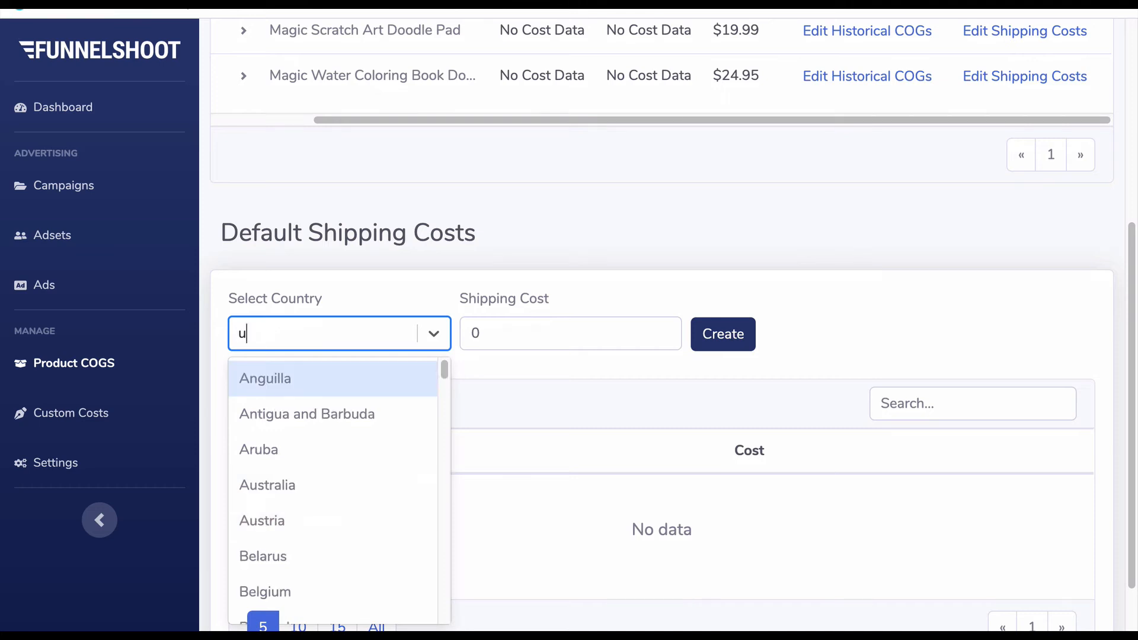
type("nited")
key("BackSpace")
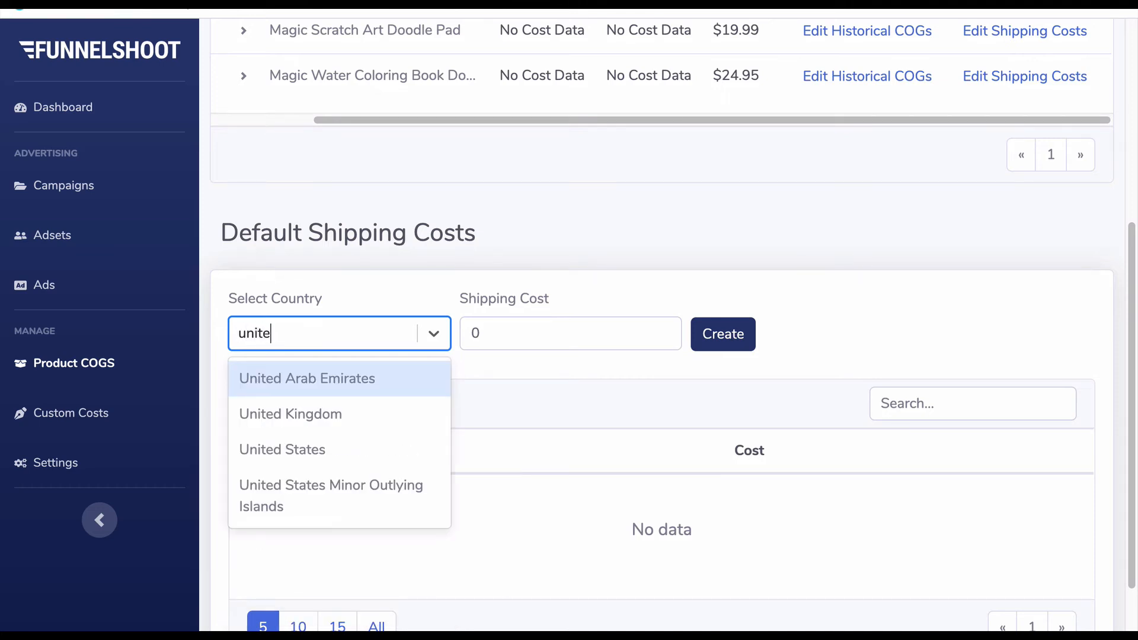
left_click(270, 450)
left_click(591, 344)
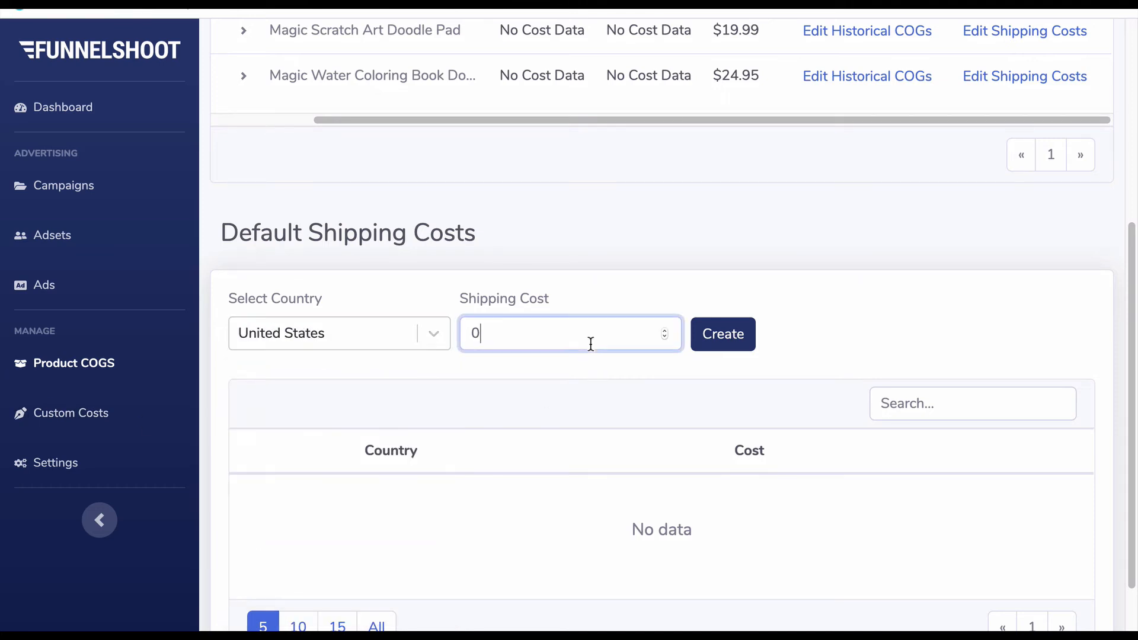
key("BackSpace")
type("5.99")
left_click(746, 342)
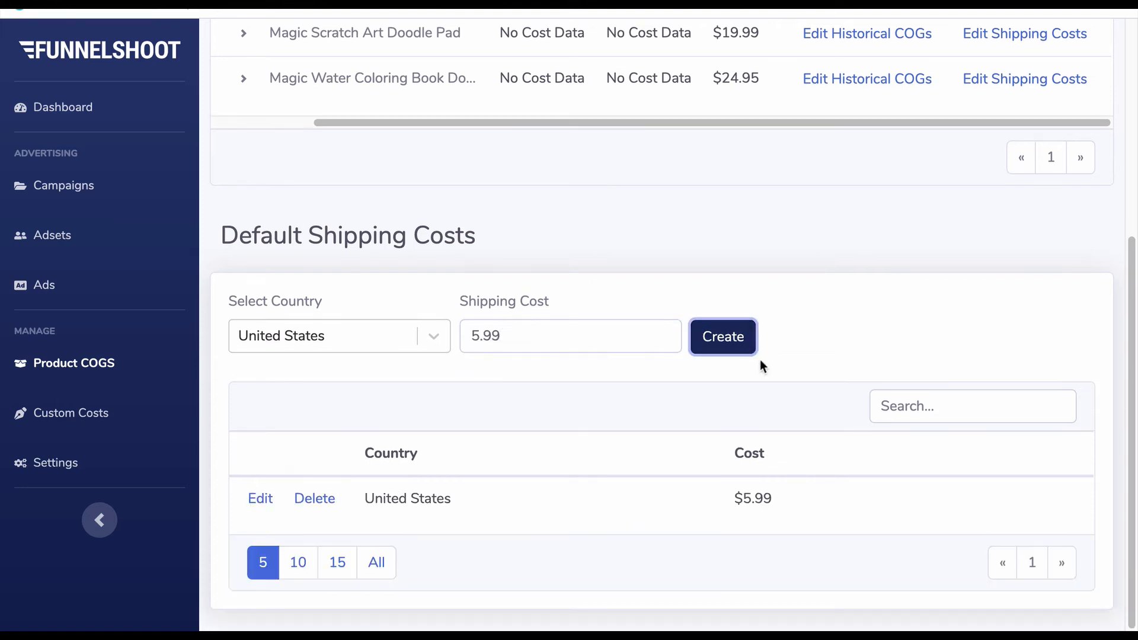
- Clear the product search and look through the full Product COGs list
scroll(684, 465, "up", 5)
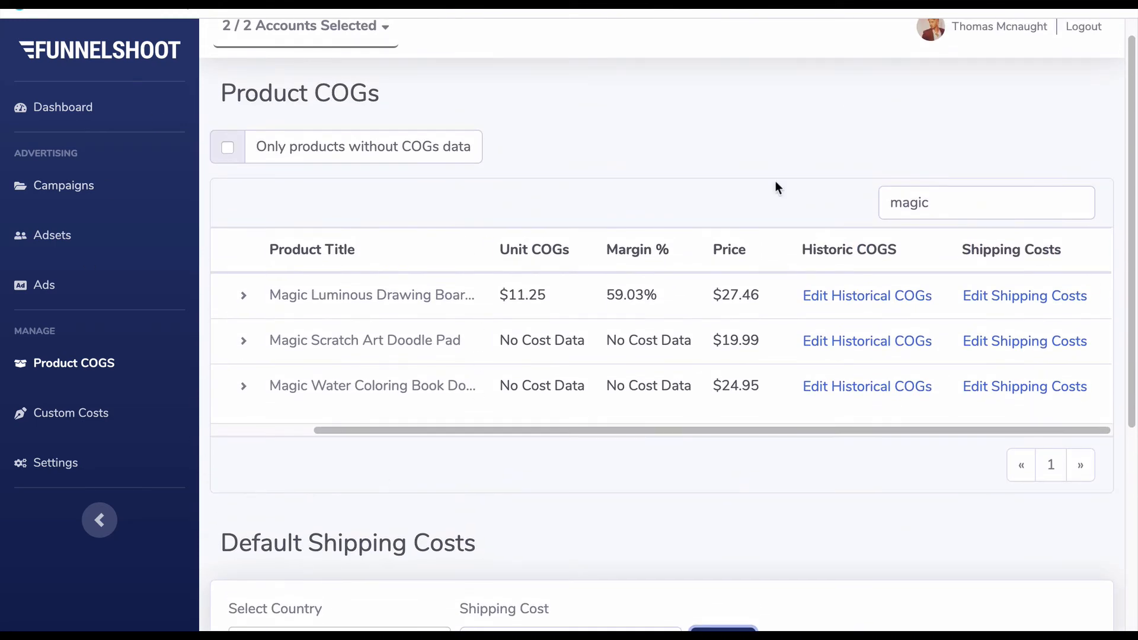
key("BackSpace")
key("BackSpace")
key("BackSpace")
key("BackSpace")
key("BackSpace")
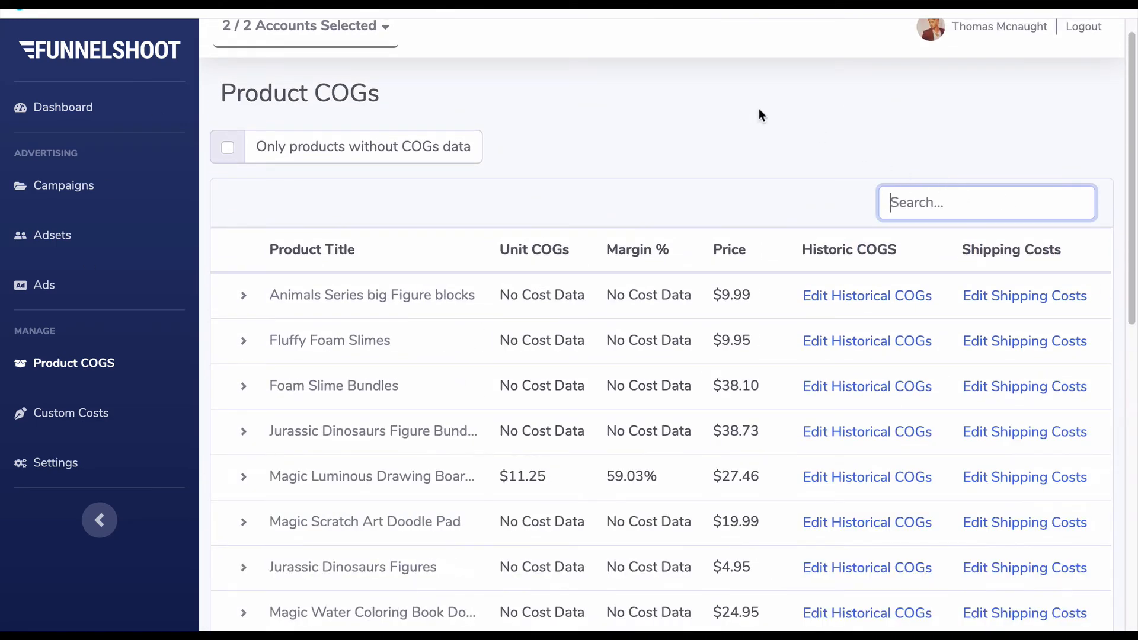
scroll(733, 288, "down", 4)
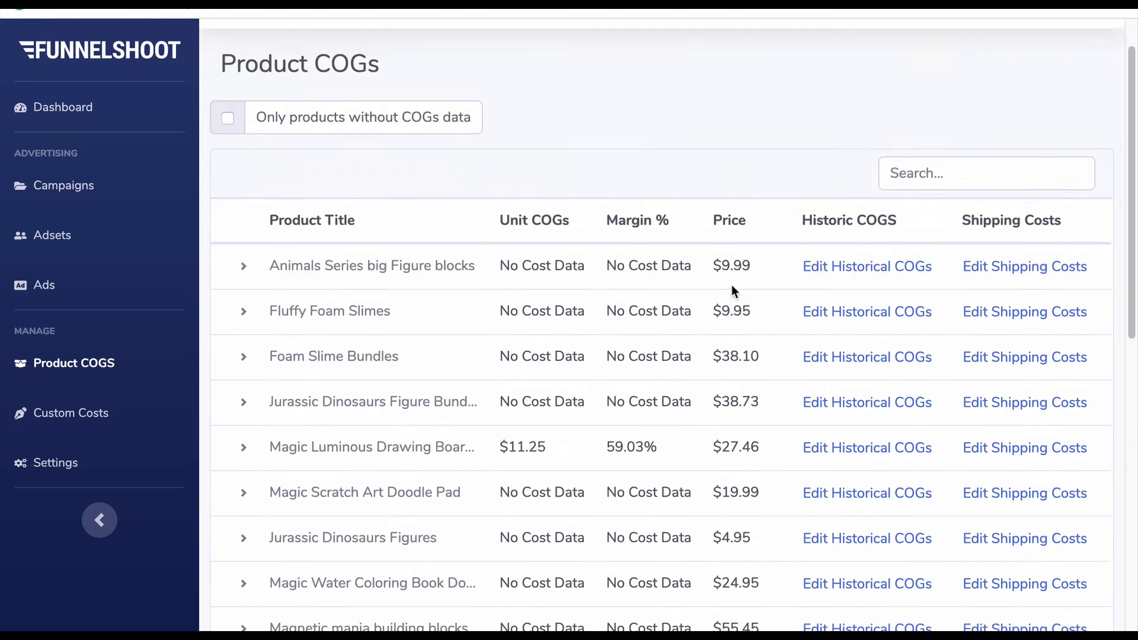
scroll(733, 287, "down", 5)
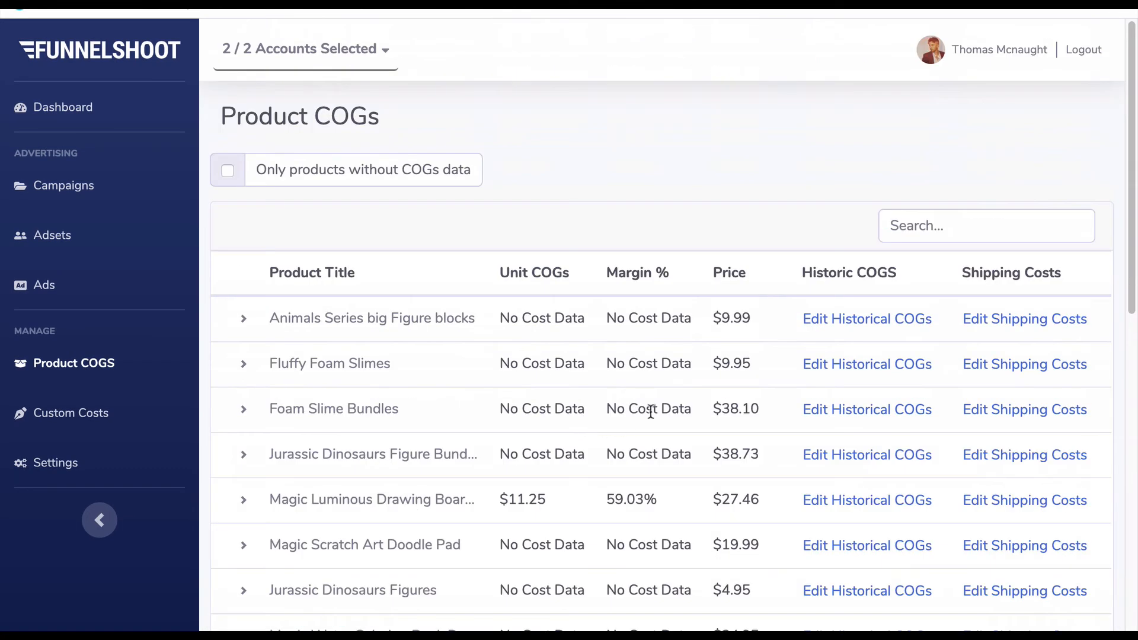
- Filter the products by "magic", check the variants of the Magic Luminous Drawing Board and collapse them again
left_click(960, 221)
type("magic")
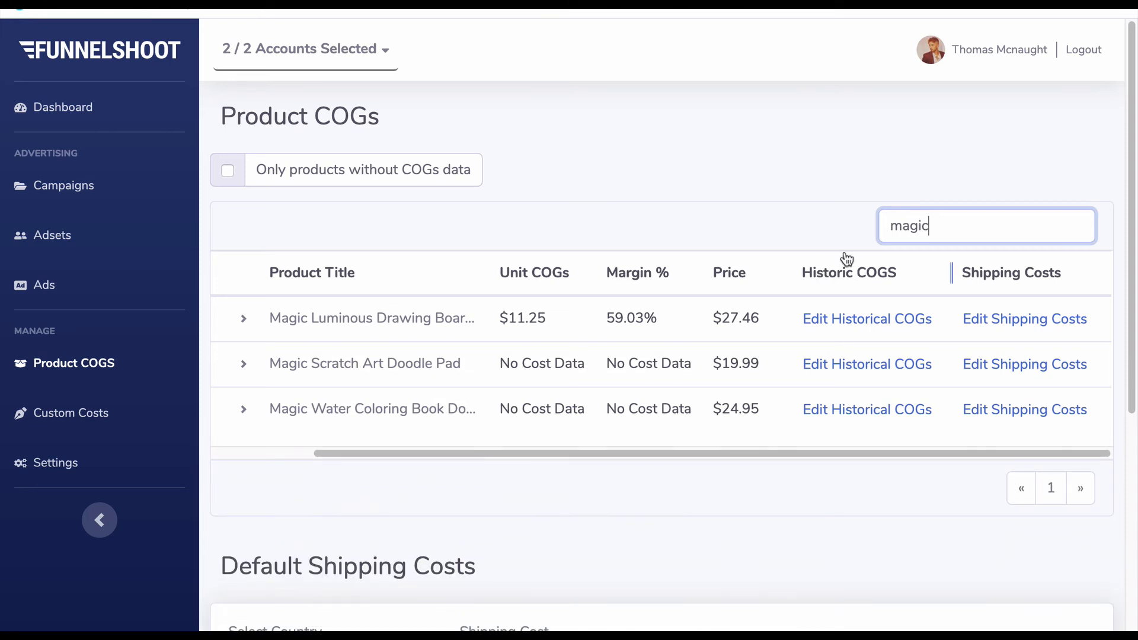
left_click(241, 324)
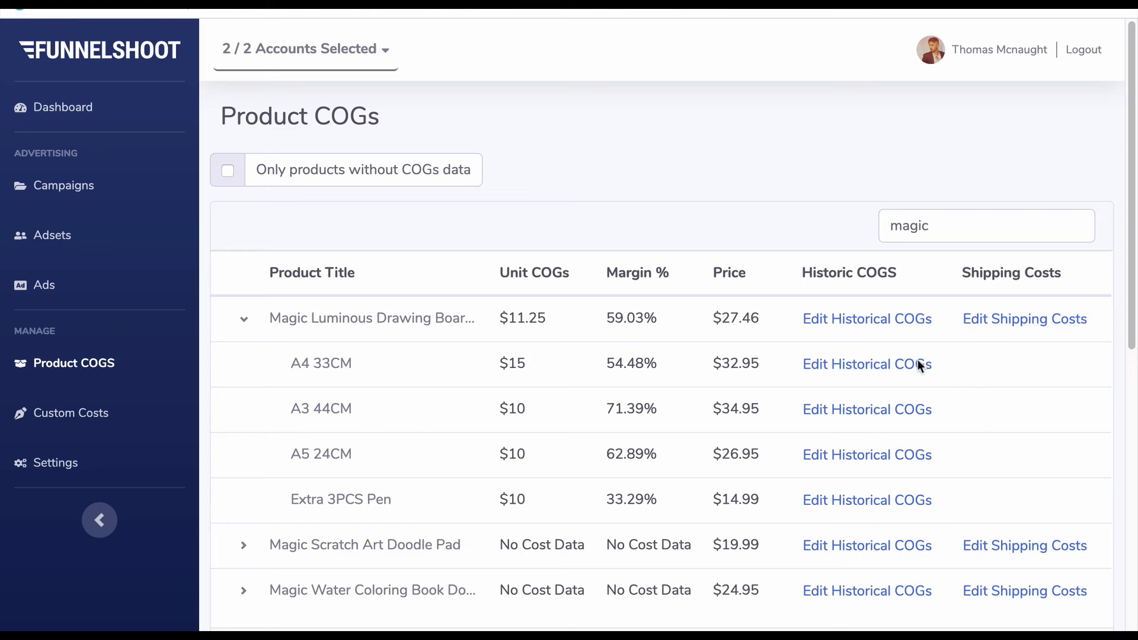
left_click(242, 319)
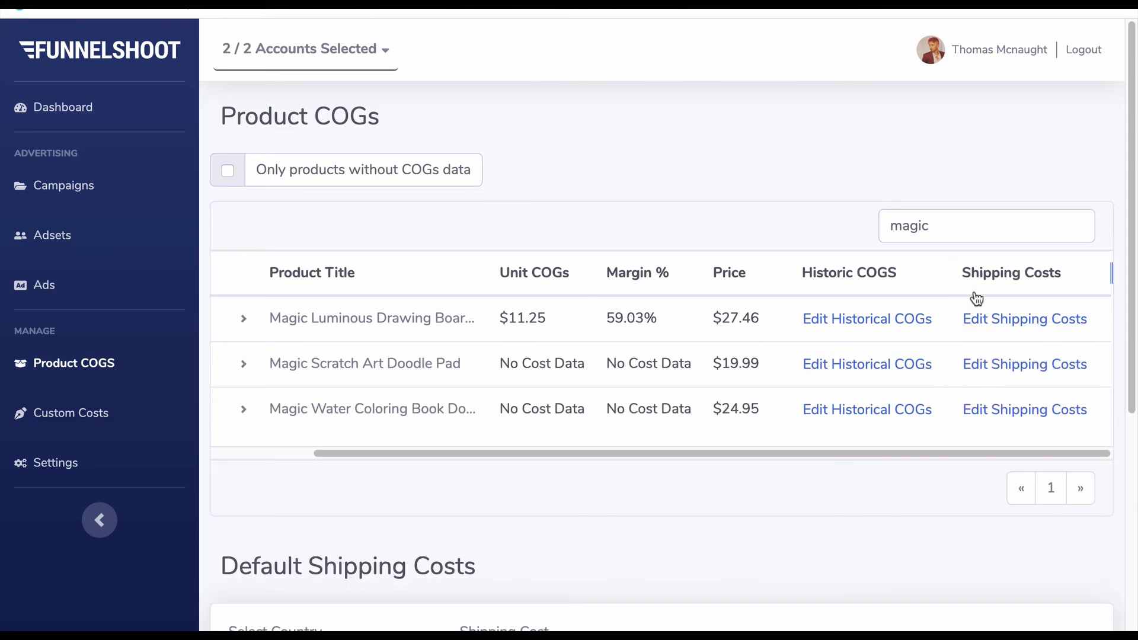
- Compare the per-product shipping cost and historical COGs options with the Default Shipping Costs section
scroll(489, 434, "down", 3)
scroll(649, 415, "up", 1)
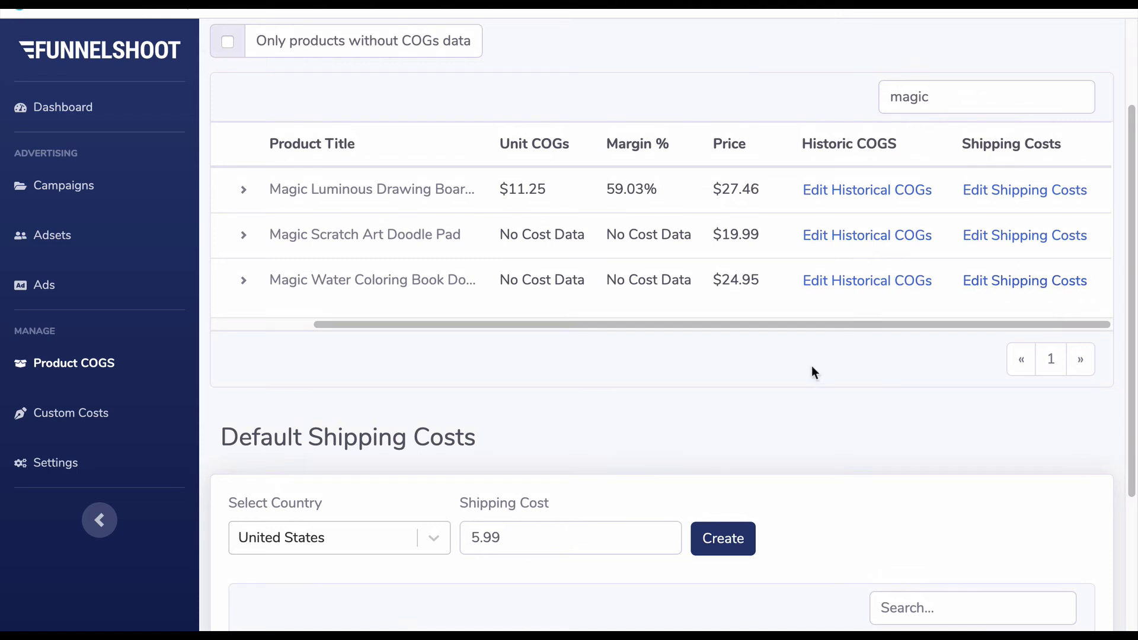
scroll(812, 367, "up", 1)
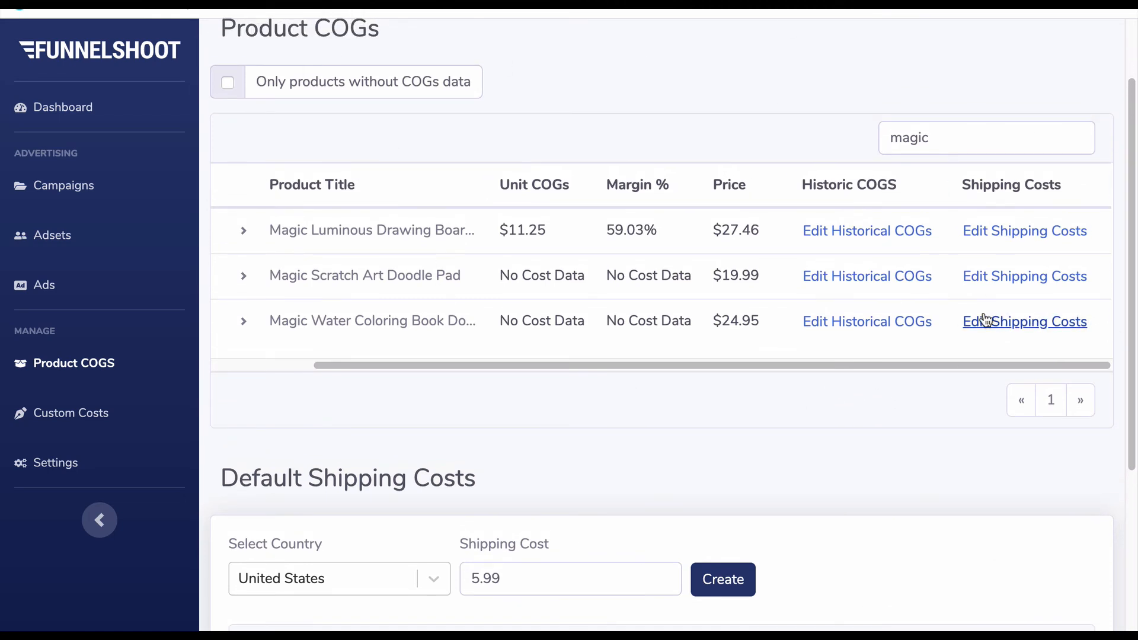
scroll(231, 591, "down", 1)
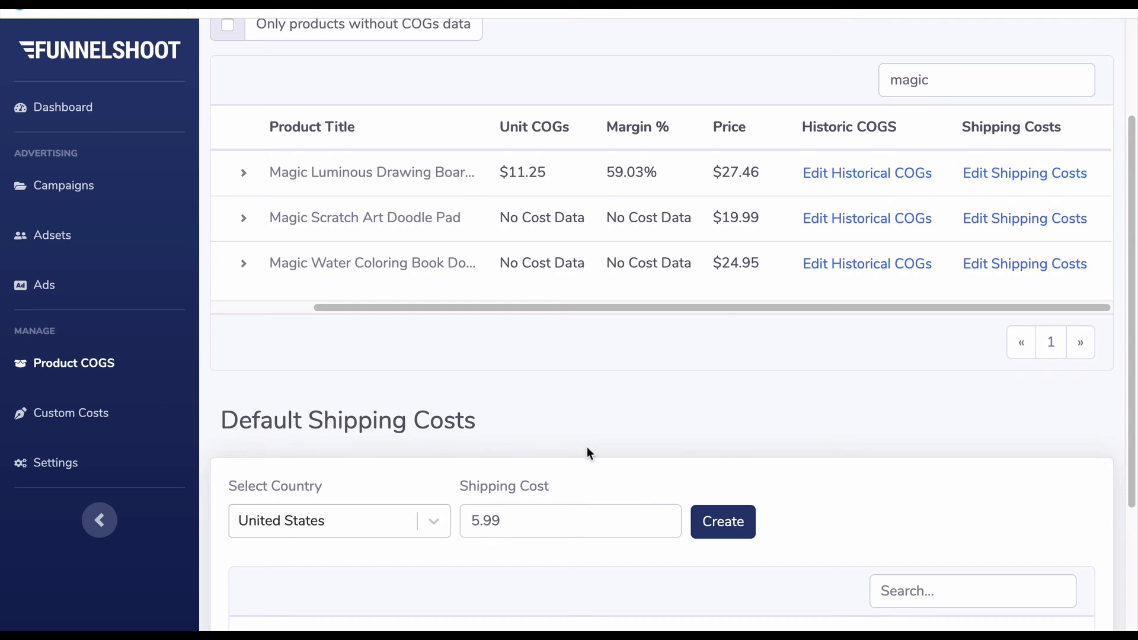
scroll(623, 425, "up", 3)
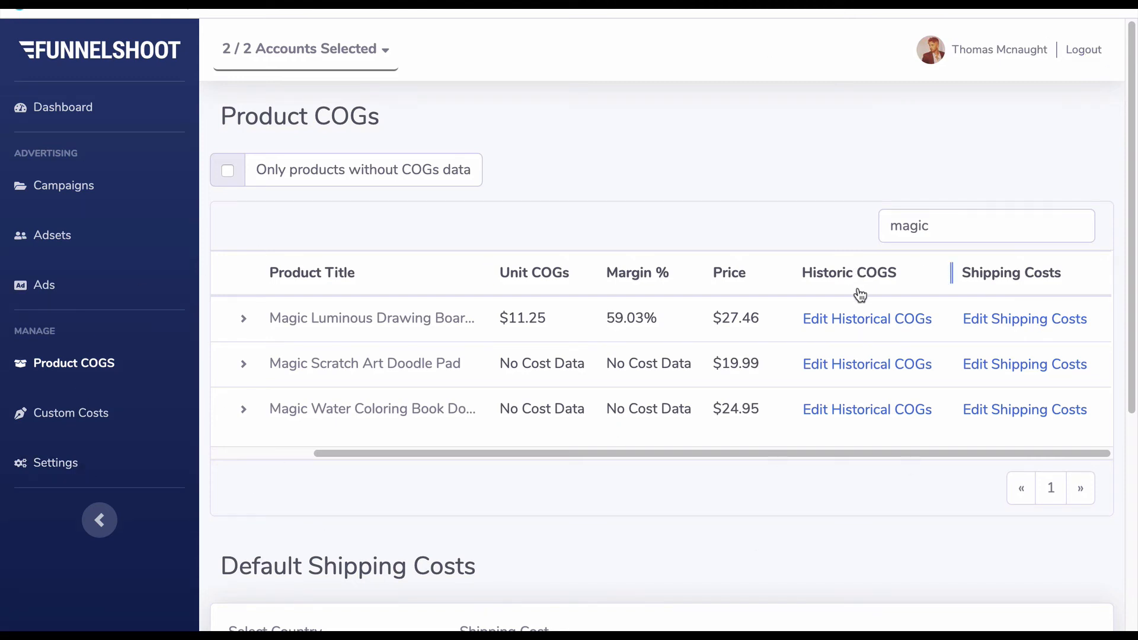
- Set the default average margin to 50 % in the settings and confirm it
left_click(44, 483)
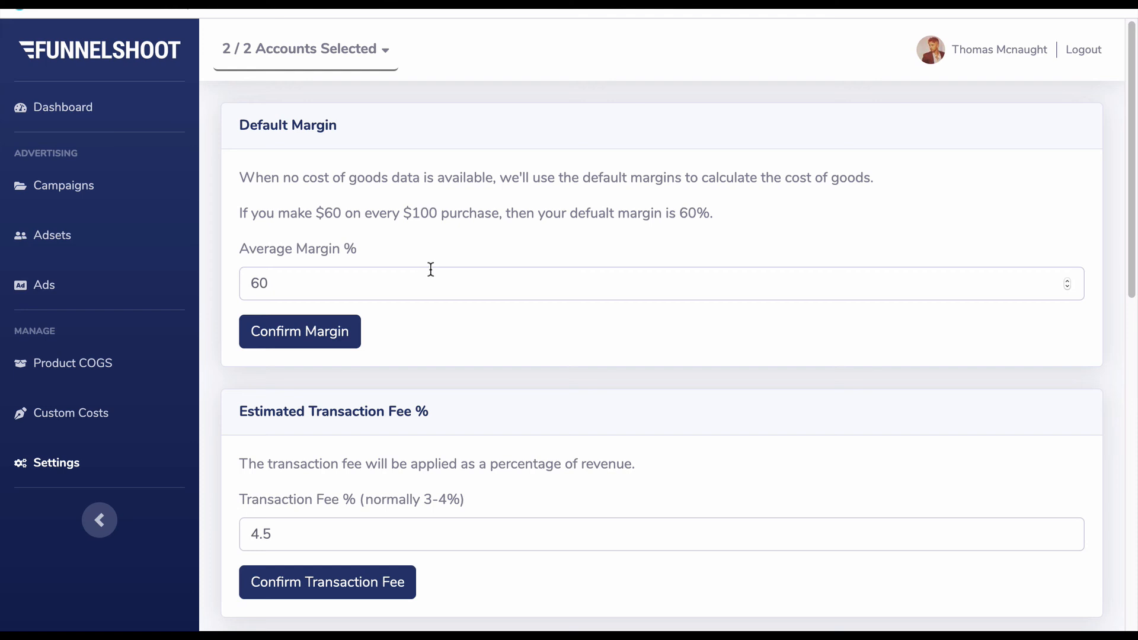
left_click(353, 281)
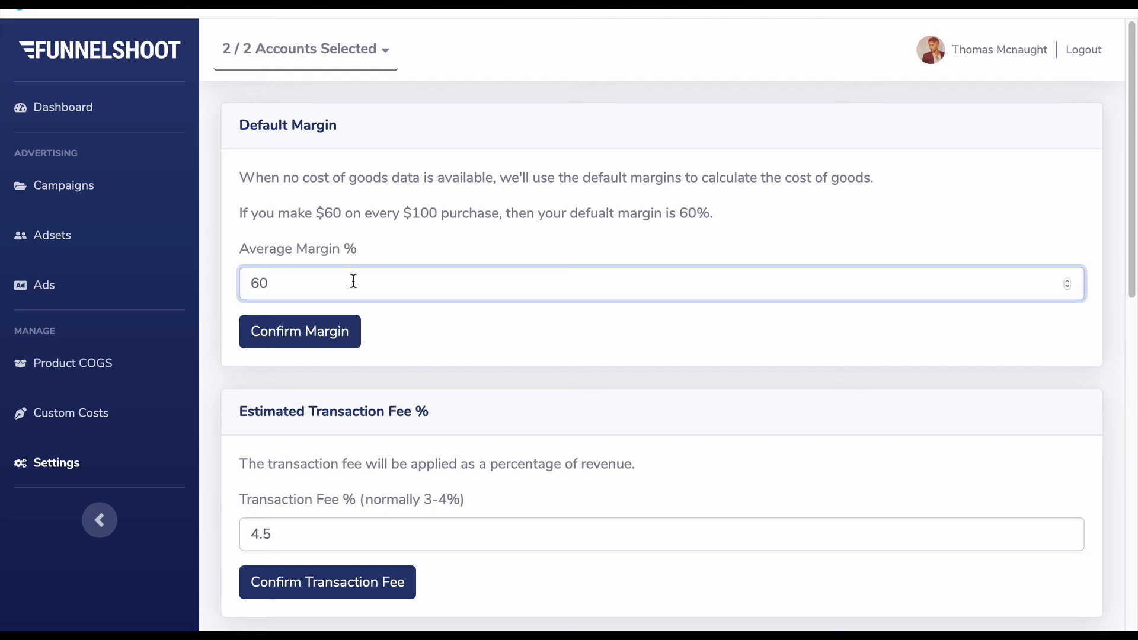
key("BackSpace")
key("BackSpace")
type("50")
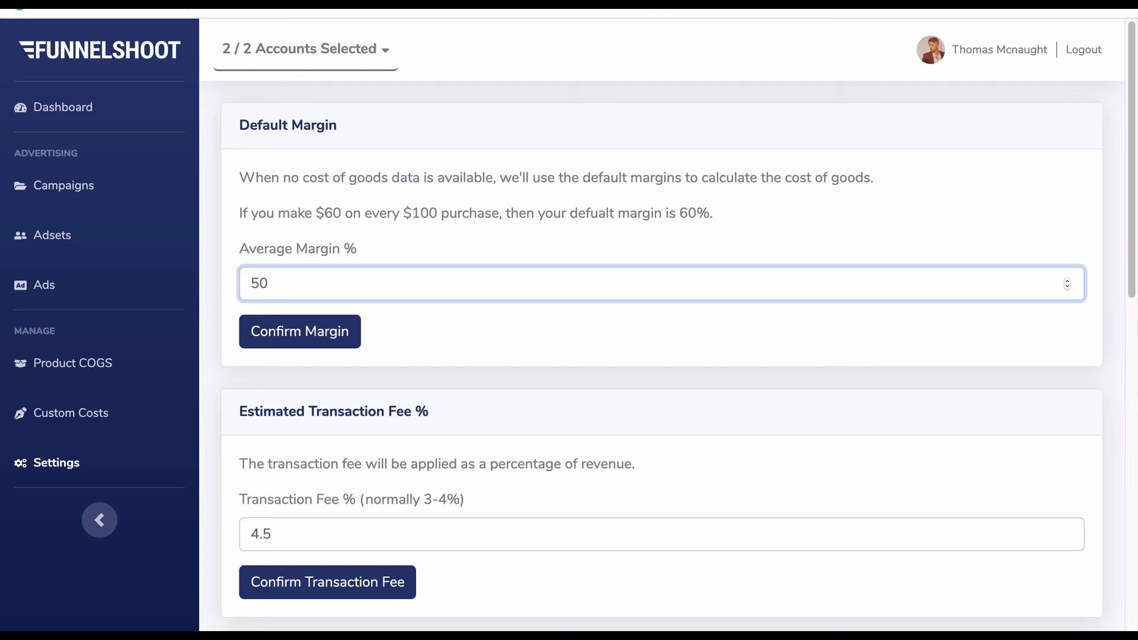
left_click(320, 340)
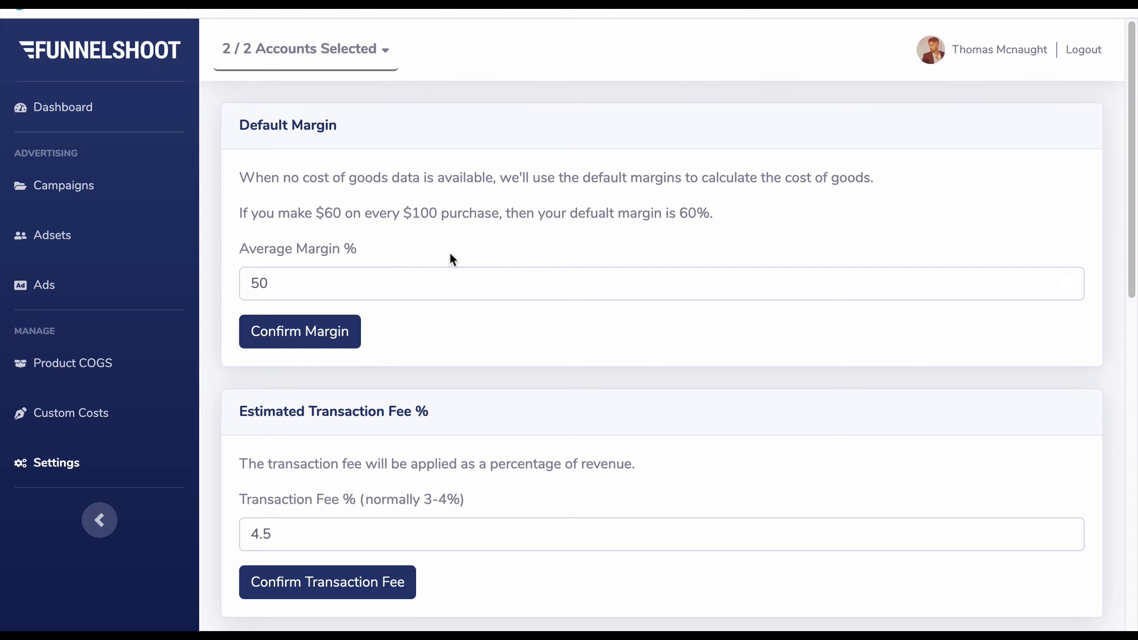
- Open the Custom Costs page and review its Transactions and Recurring sections
left_click(70, 411)
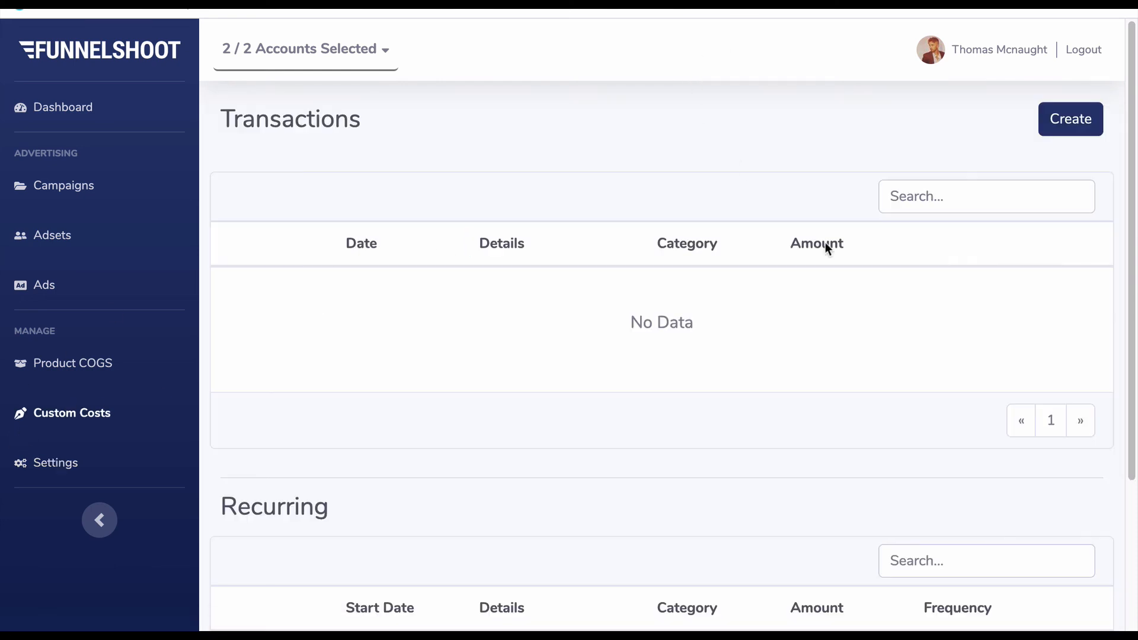
scroll(694, 362, "down", 3)
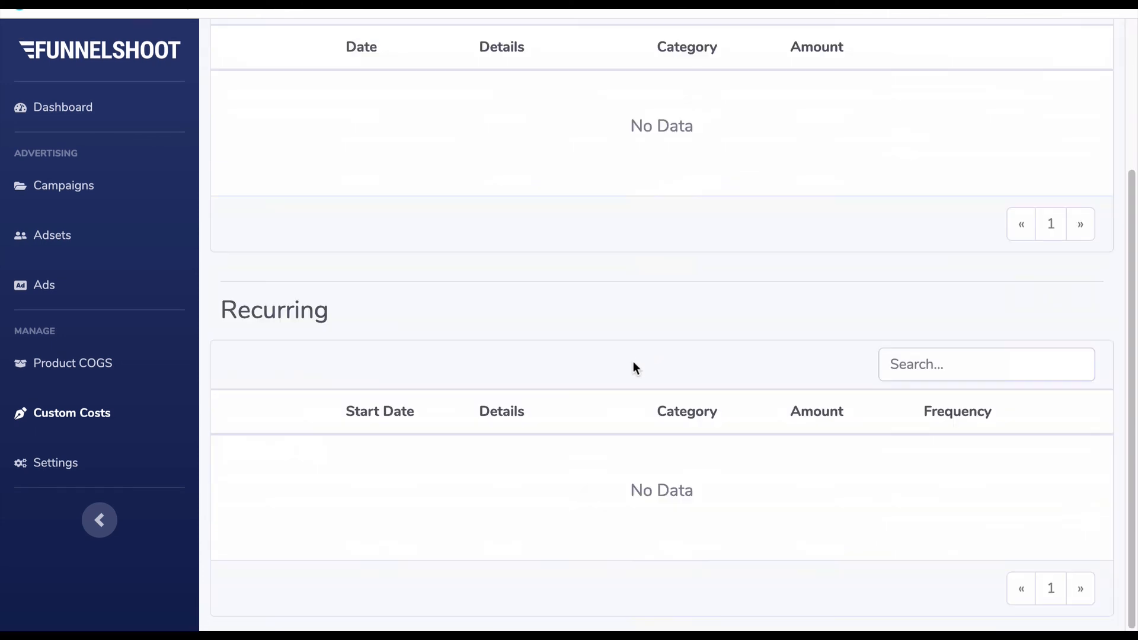
scroll(638, 366, "up", 3)
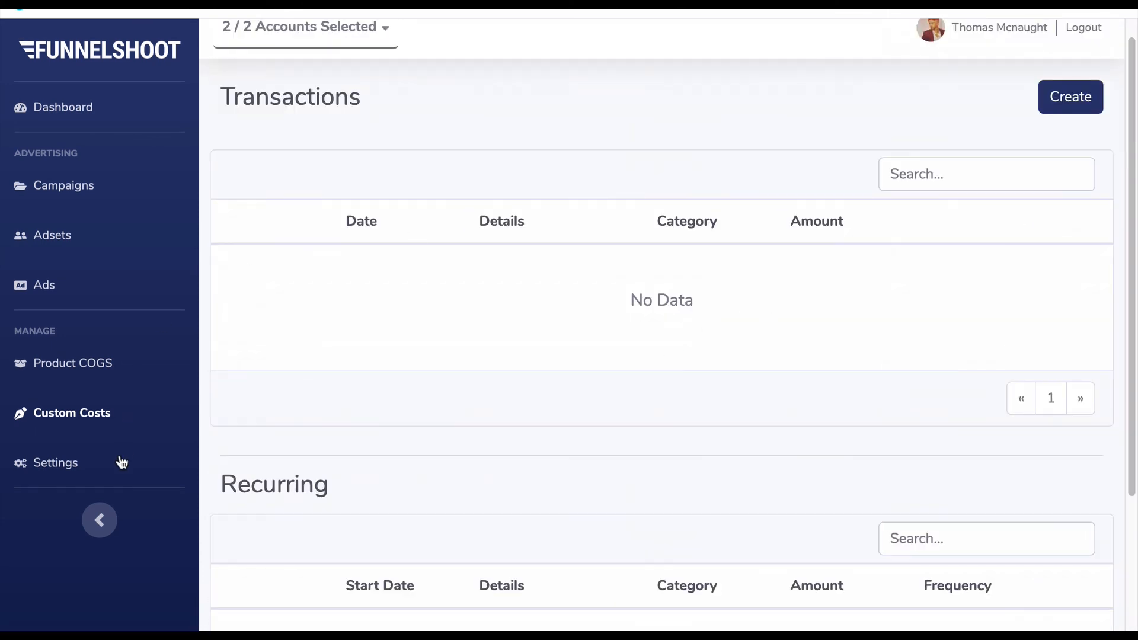
- Return to the settings and clear the default Average Margin % value
left_click(89, 468)
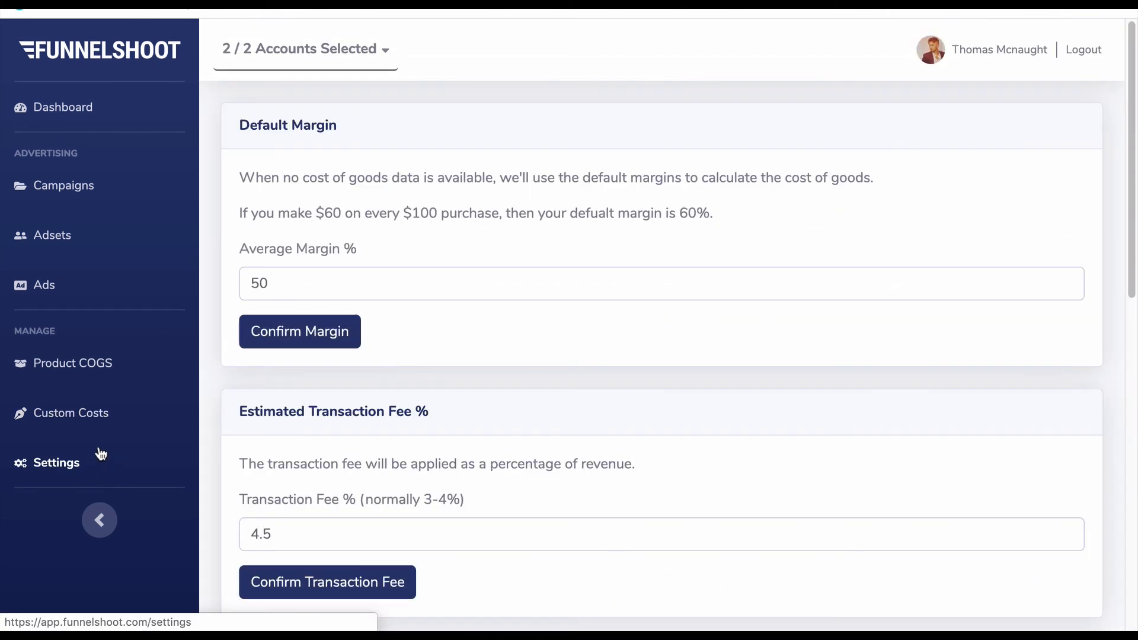
left_click(418, 281)
key("BackSpace")
key("BackSpace")
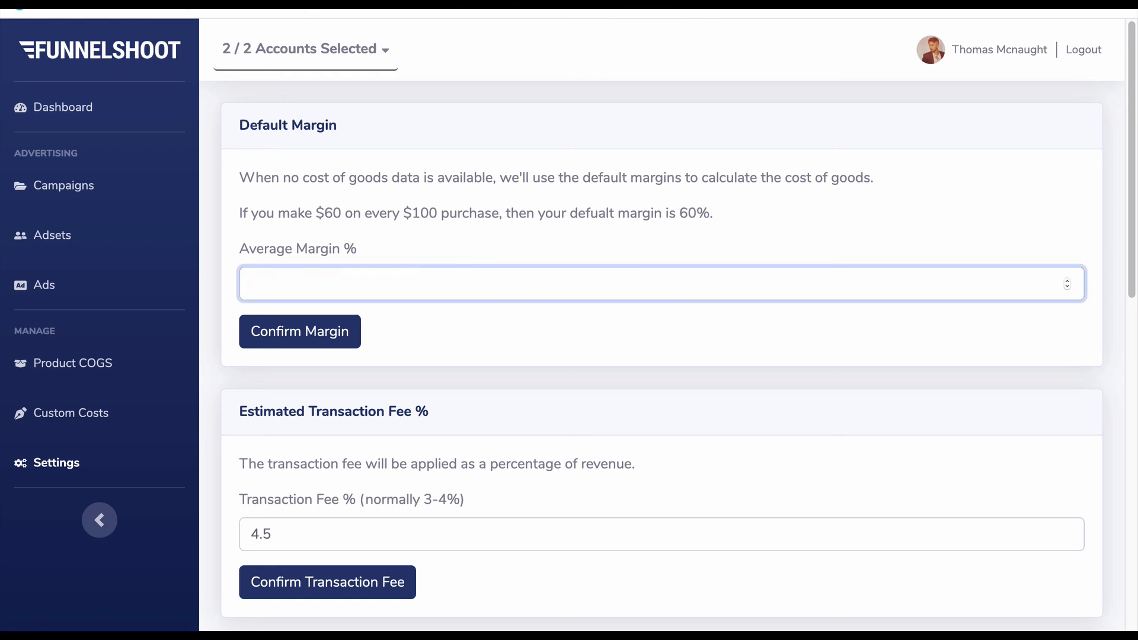